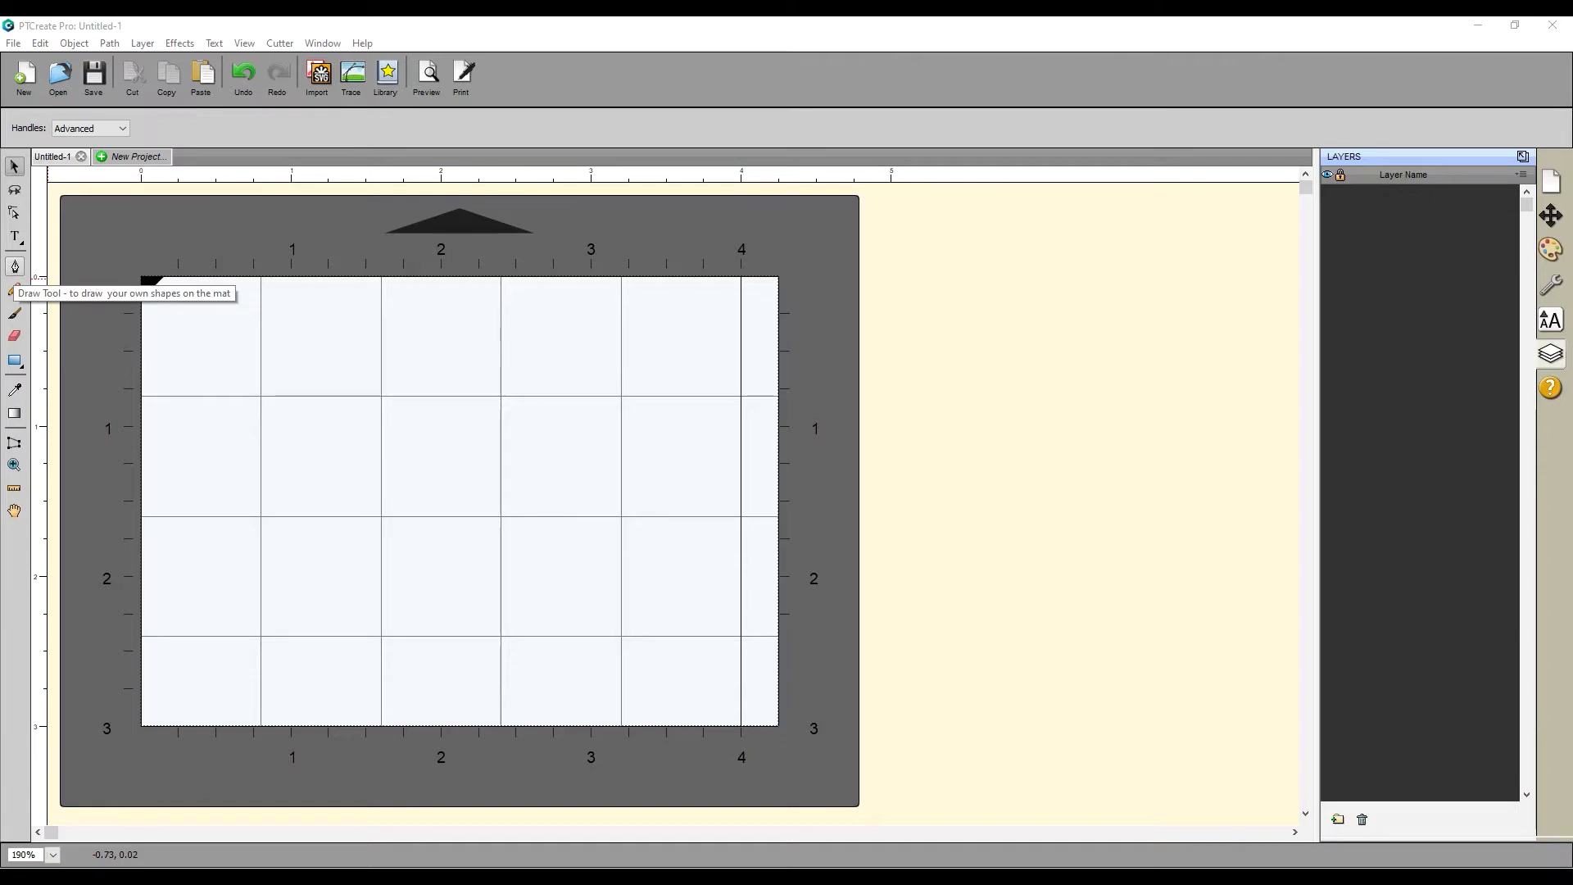
Draw a closed, angular heart outline on the mat with the Draw tool, about 1.6 ruler units wide and 1.2 high
{"action": "left_click", "coordinate": [15, 266]}
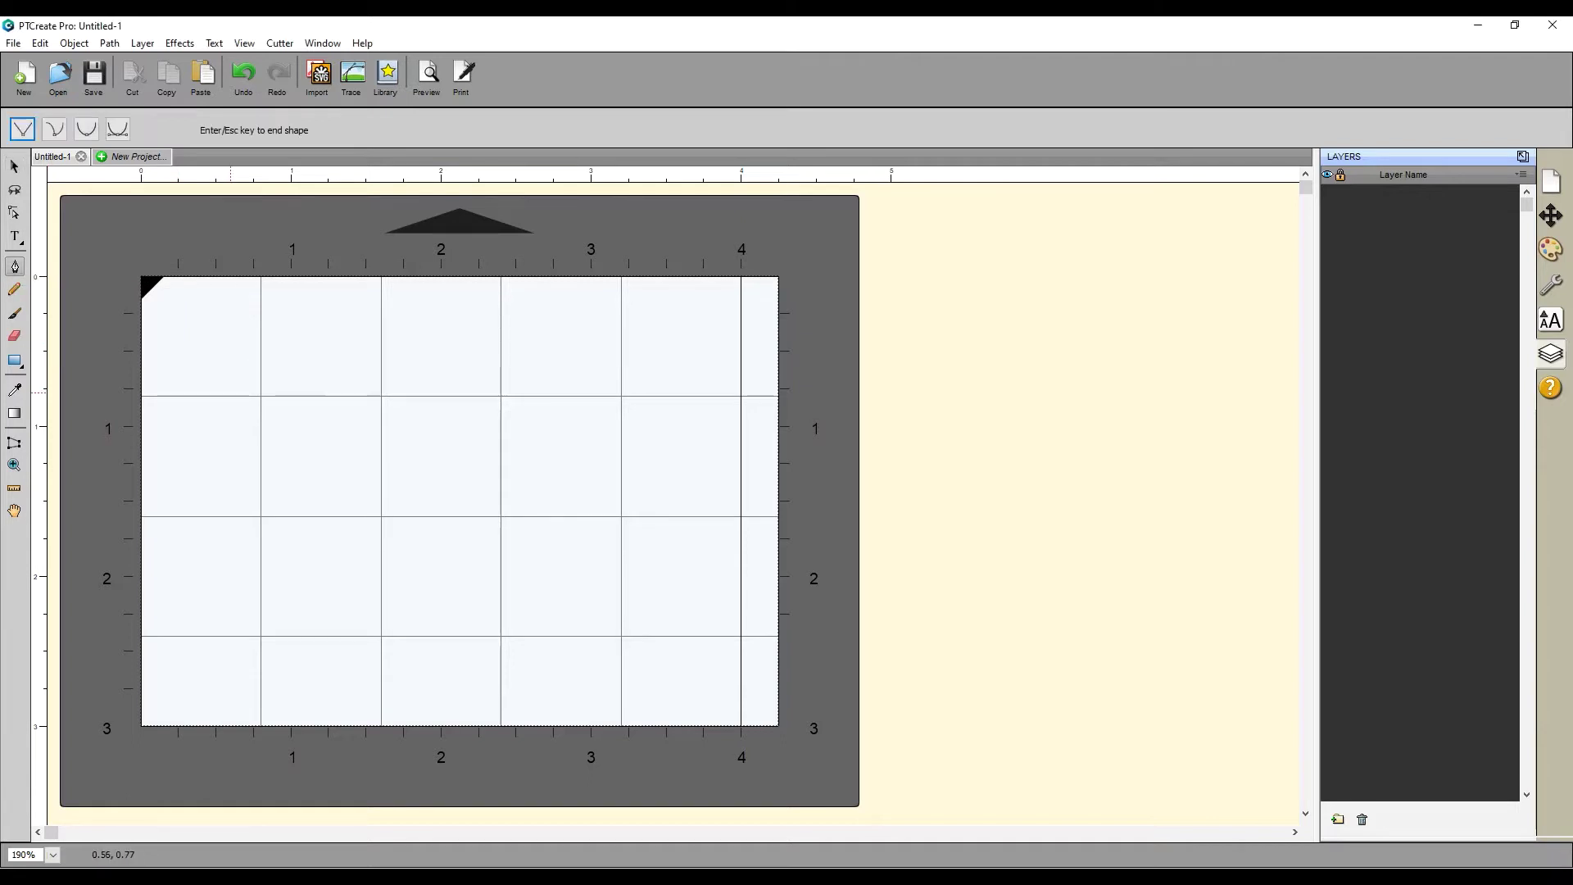
{"action": "left_click_drag", "start_coordinate": [262, 515], "coordinate": [296, 456]}
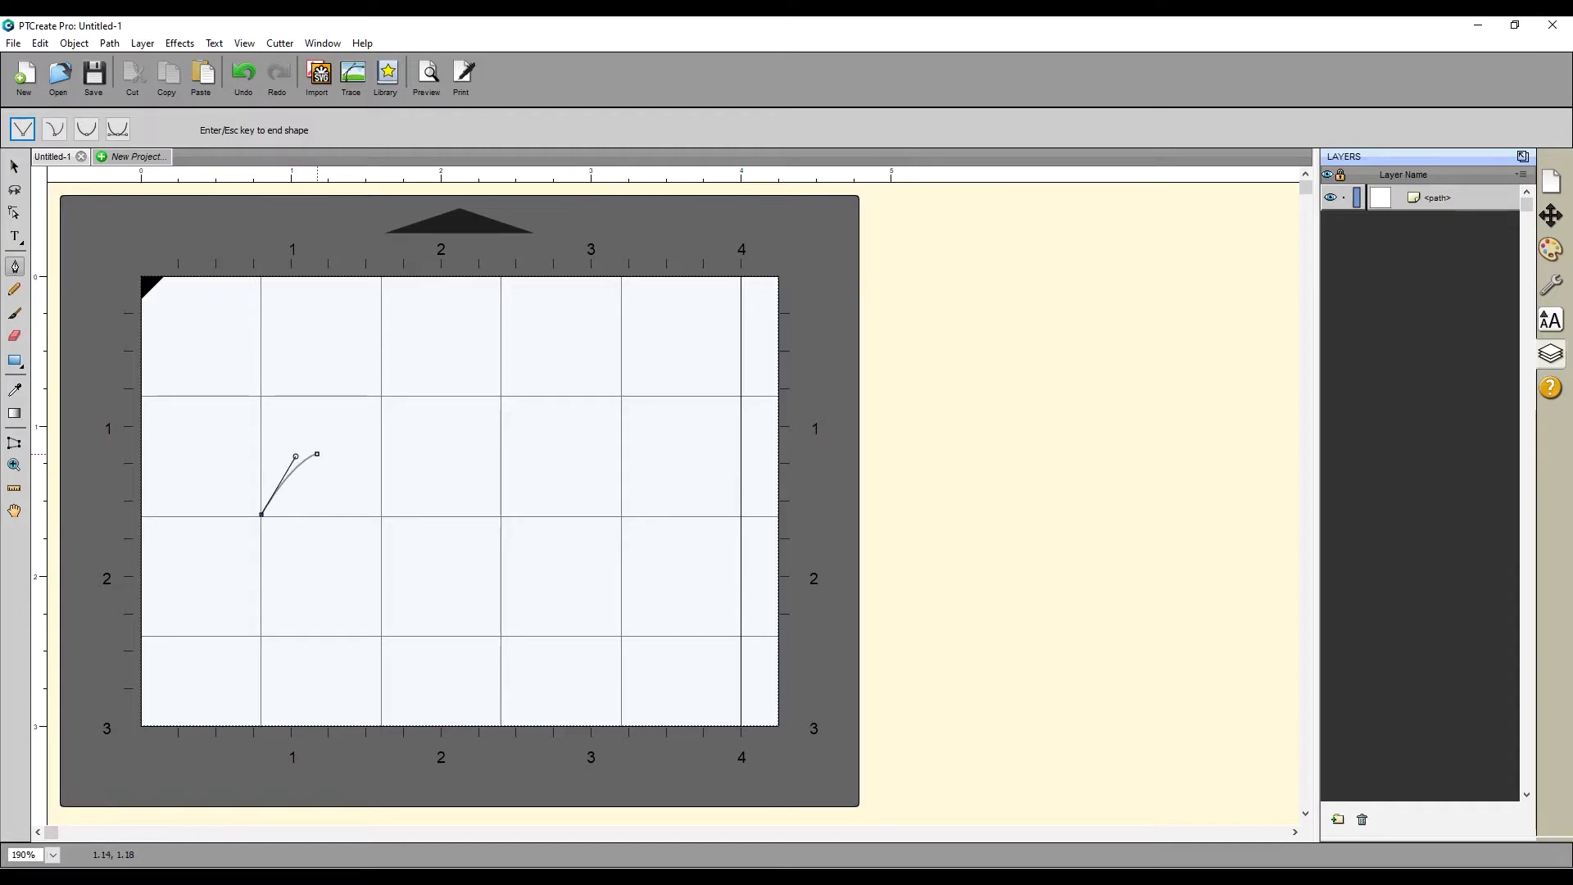
{"action": "left_click", "coordinate": [317, 451]}
{"action": "left_click", "coordinate": [381, 515]}
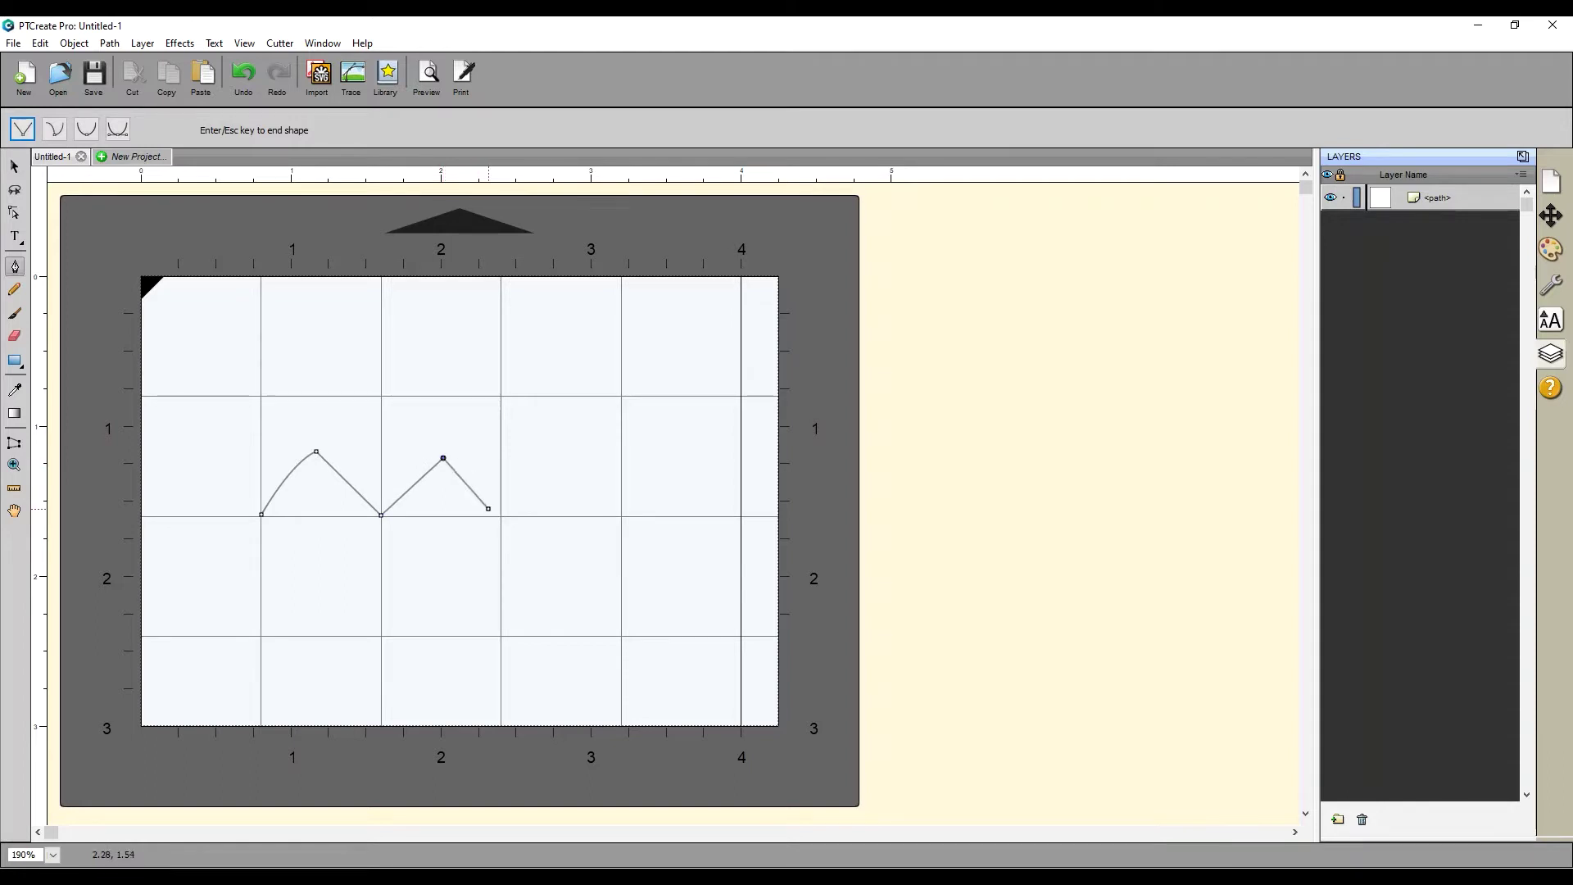
{"action": "left_click", "coordinate": [499, 516]}
{"action": "left_click", "coordinate": [384, 635]}
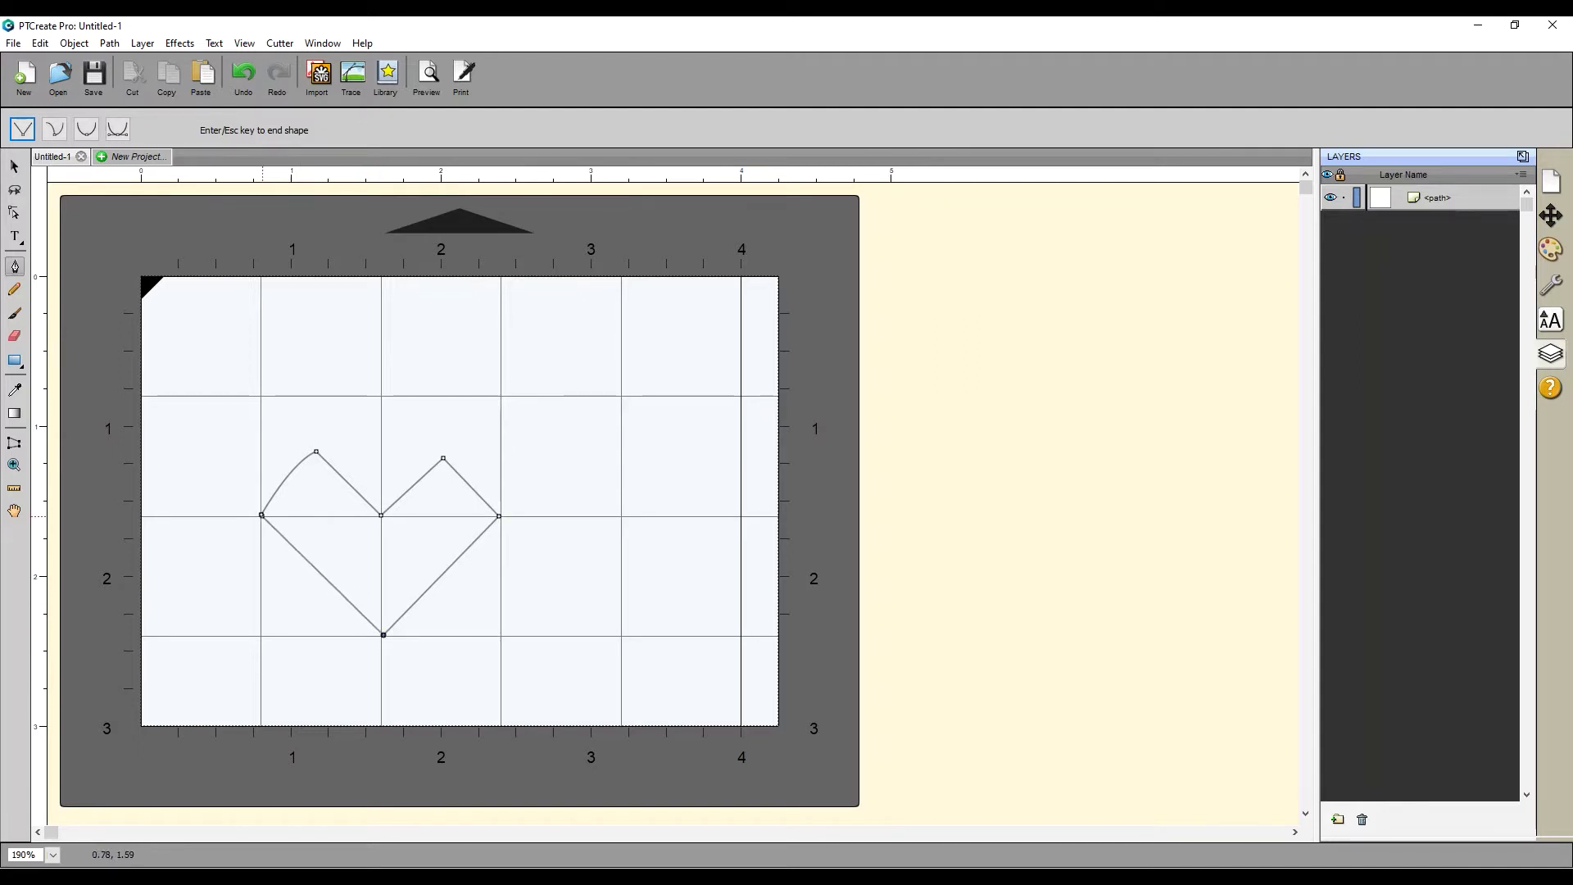
{"action": "left_click", "coordinate": [261, 515]}
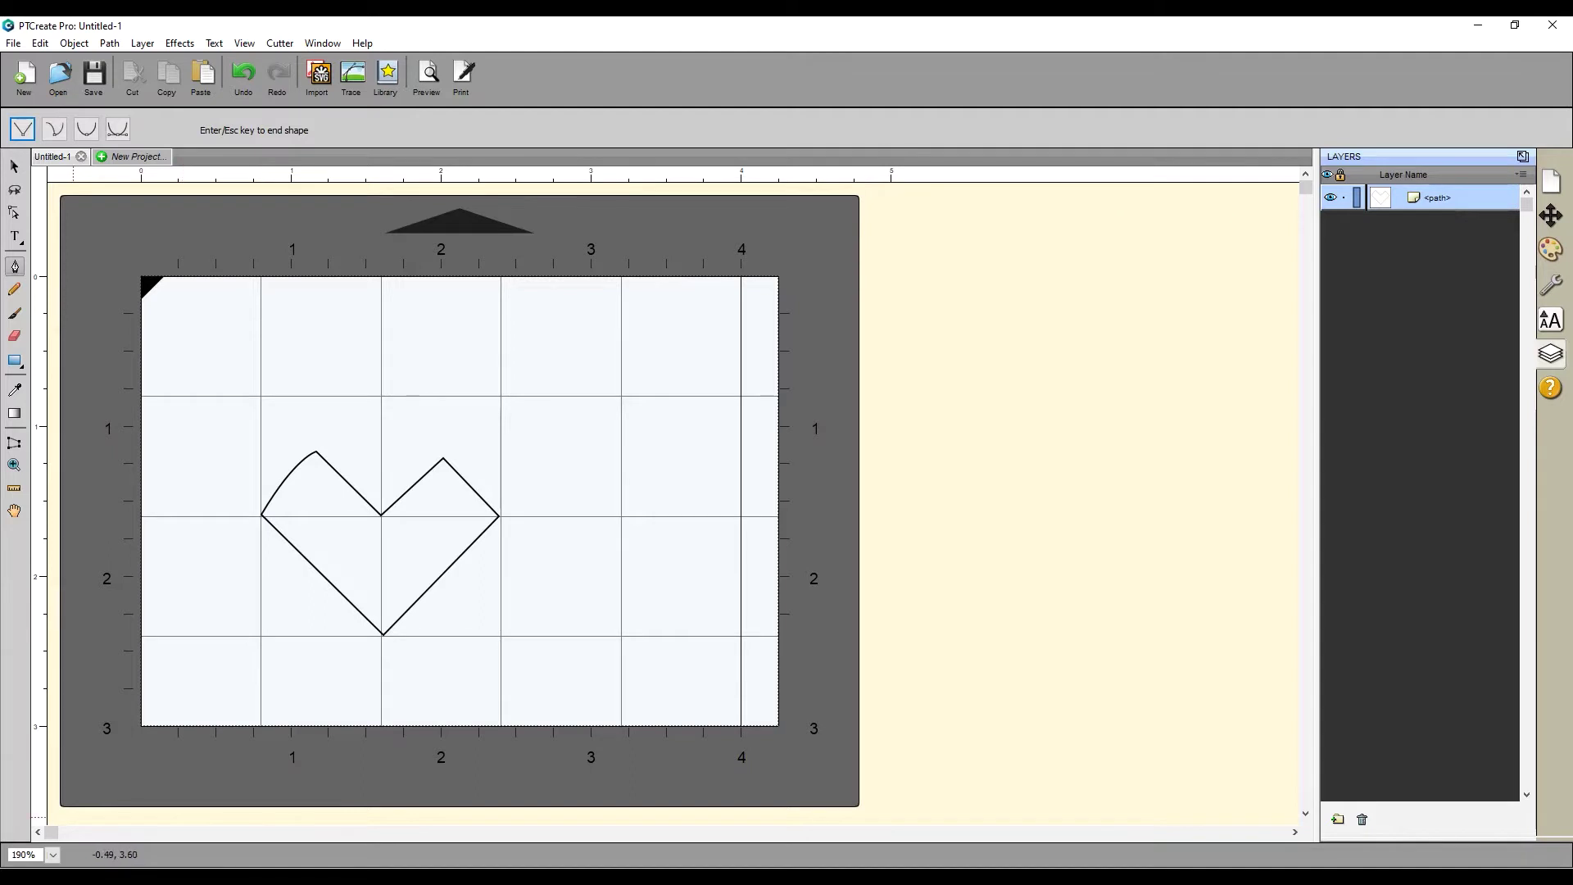
At 500% zoom, convert the node at the heart's left peak to a symmetrical smooth point
{"action": "left_click", "coordinate": [52, 854]}
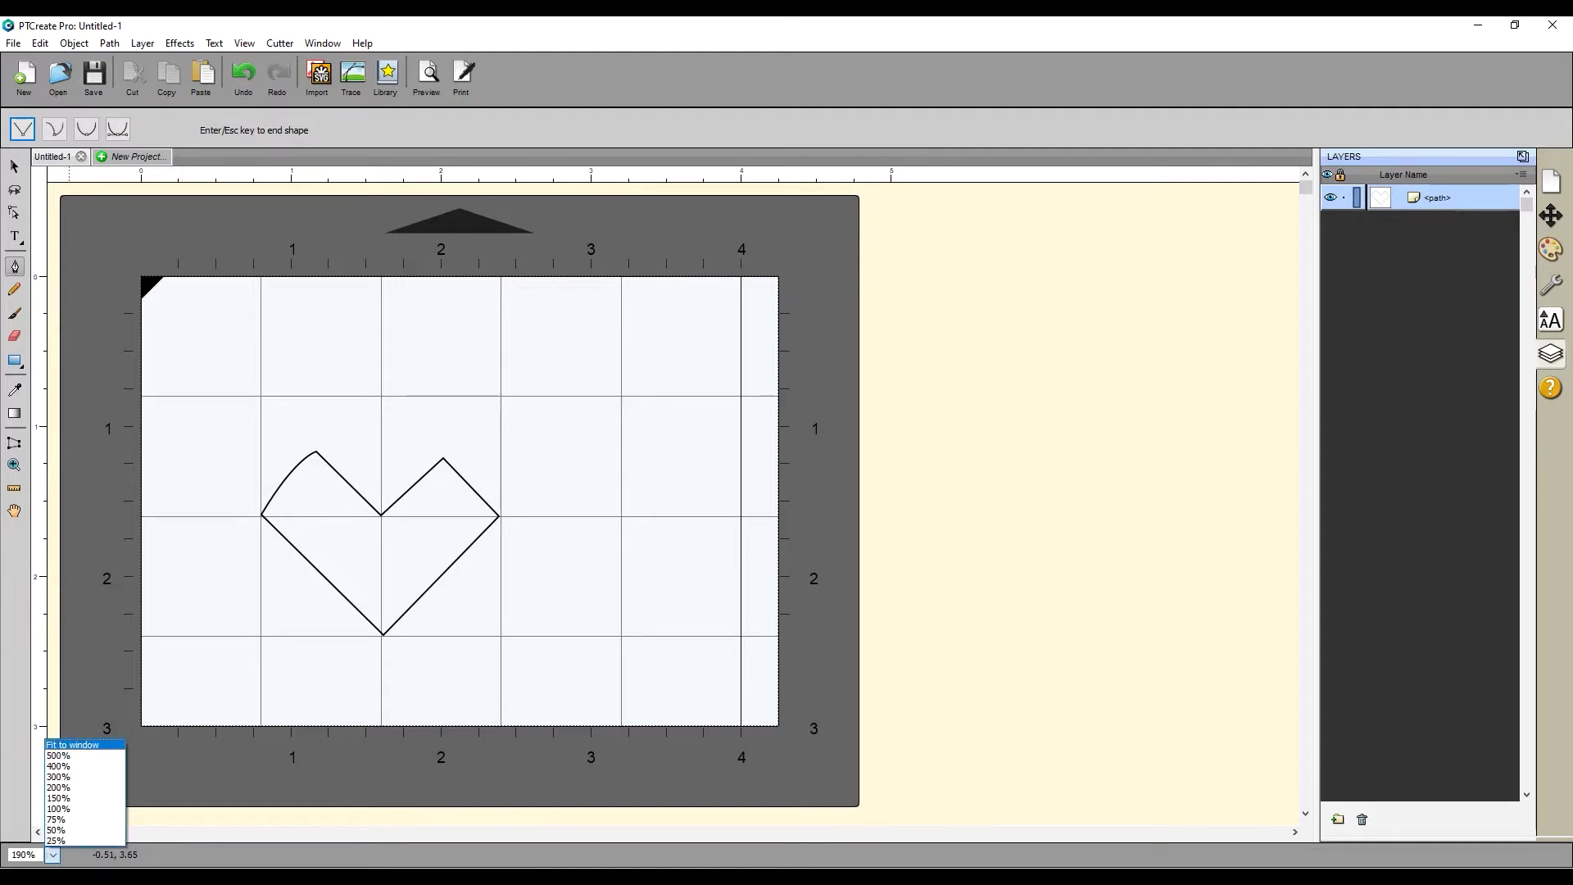
{"action": "left_click", "coordinate": [57, 755]}
{"action": "scroll", "coordinate": [309, 524], "scroll_direction": "down", "scroll_amount": 3}
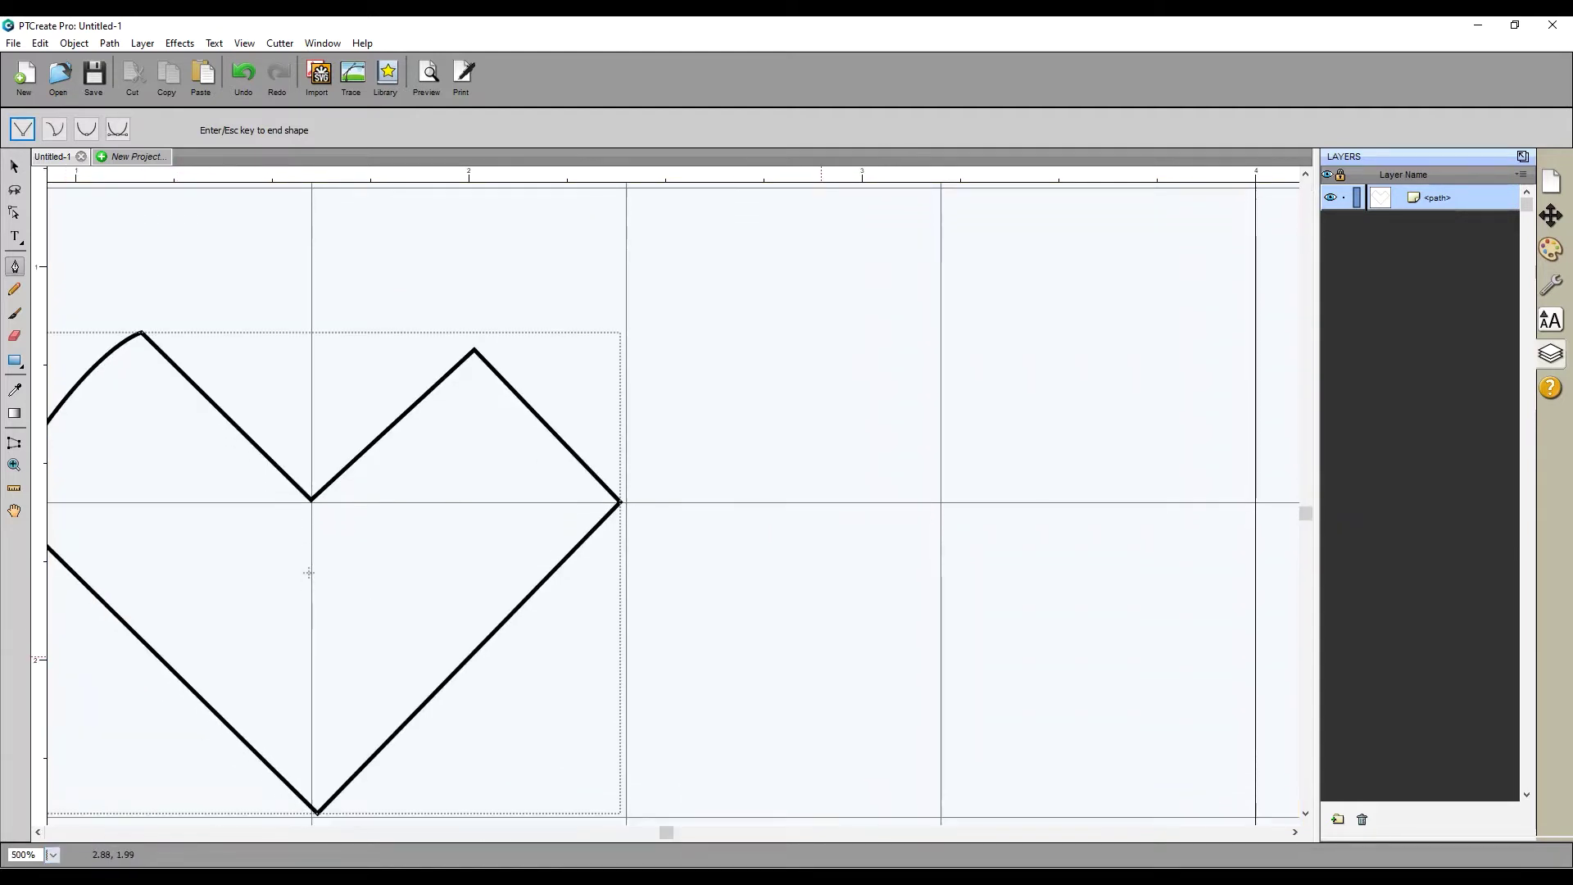
{"action": "left_click_drag", "start_coordinate": [666, 832], "coordinate": [380, 832]}
{"action": "left_click_drag", "start_coordinate": [583, 523], "coordinate": [616, 524]}
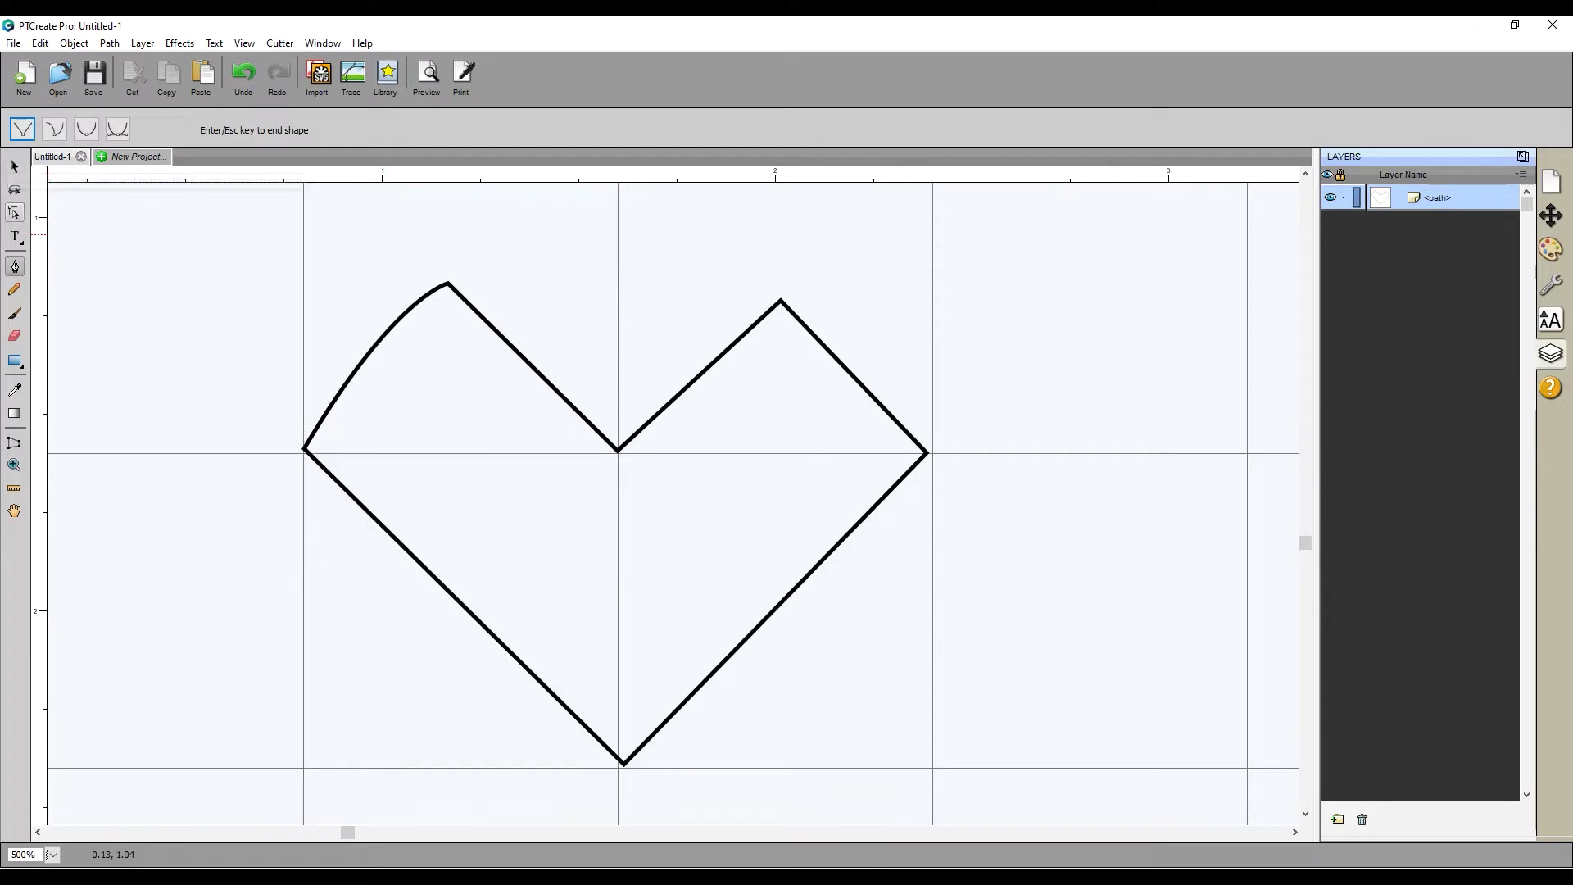
{"action": "key", "text": "Return"}
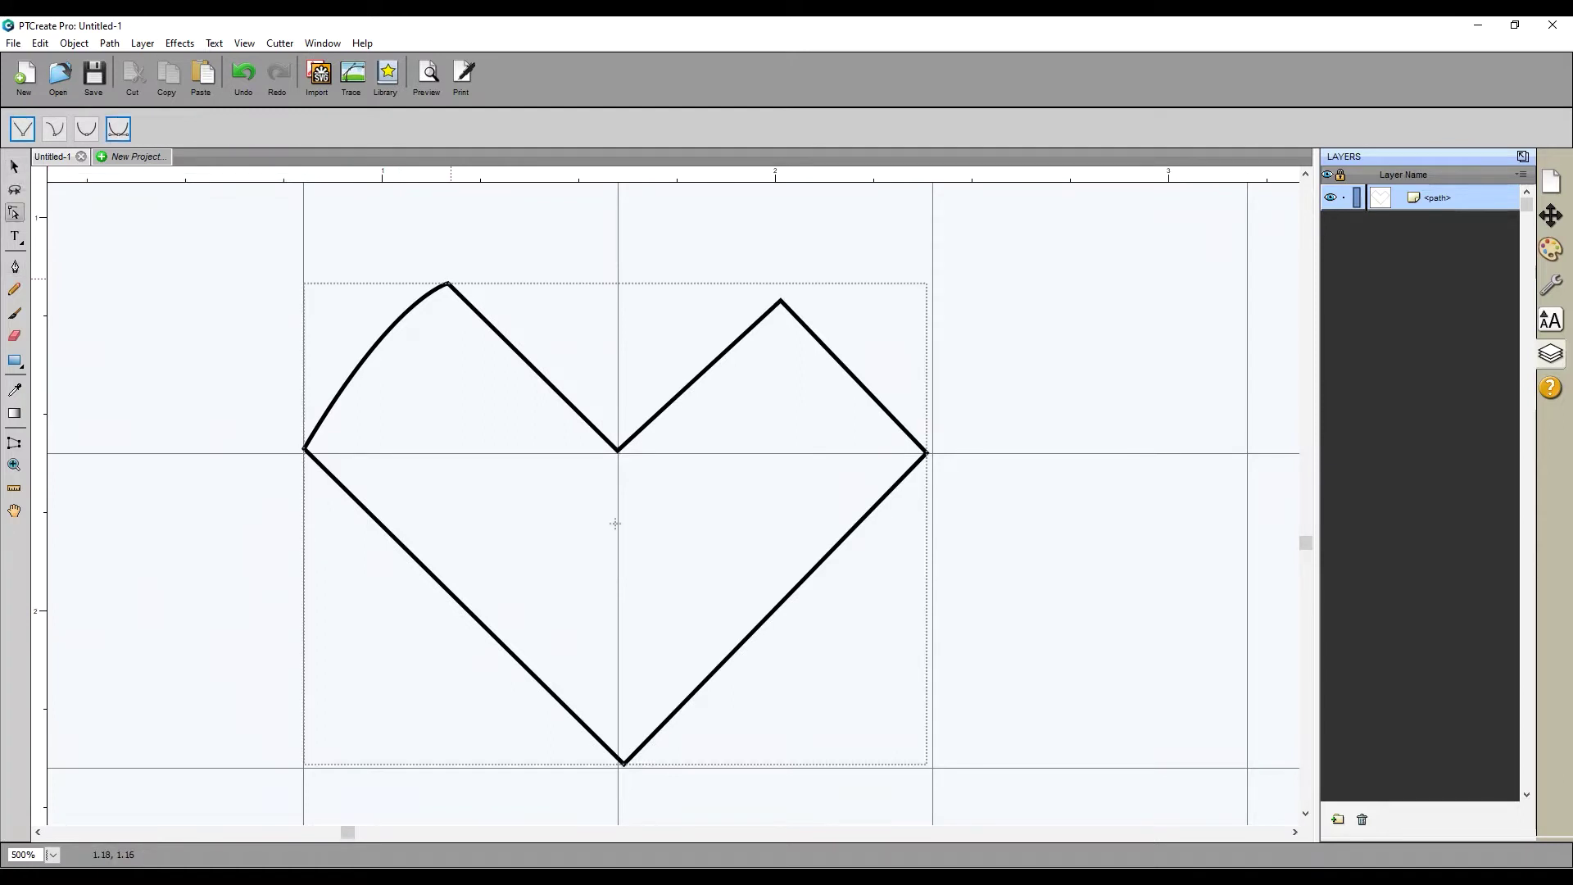
{"action": "left_click", "coordinate": [447, 283]}
{"action": "left_click", "coordinate": [118, 129]}
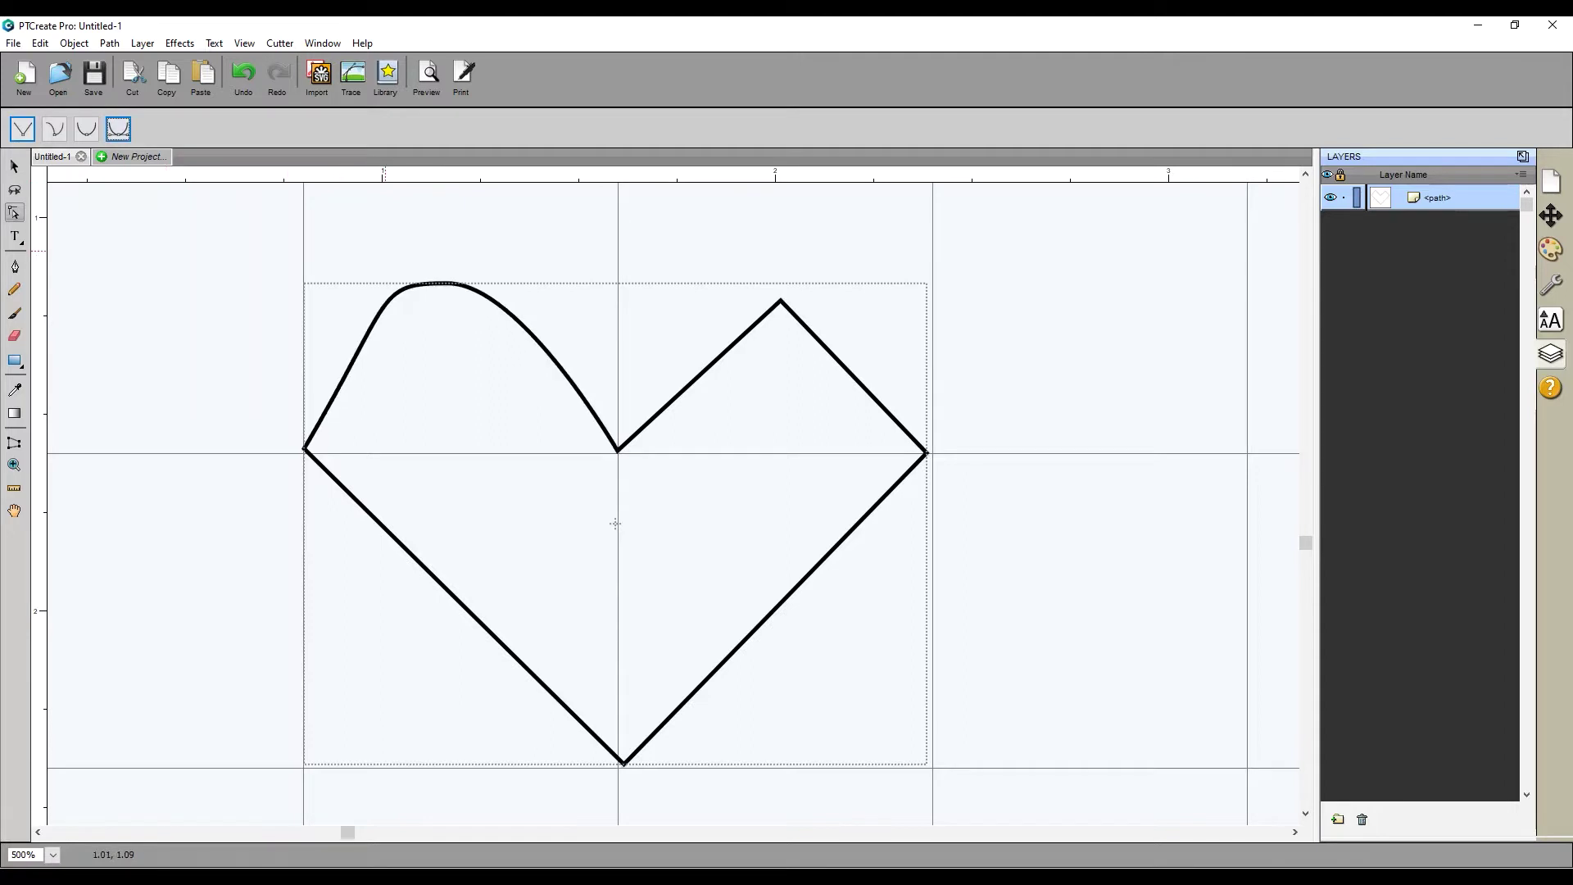
Shorten the left peak's curve handles and reshape the adjoining outer edge into an even, rounded curve
{"action": "left_click", "coordinate": [440, 282]}
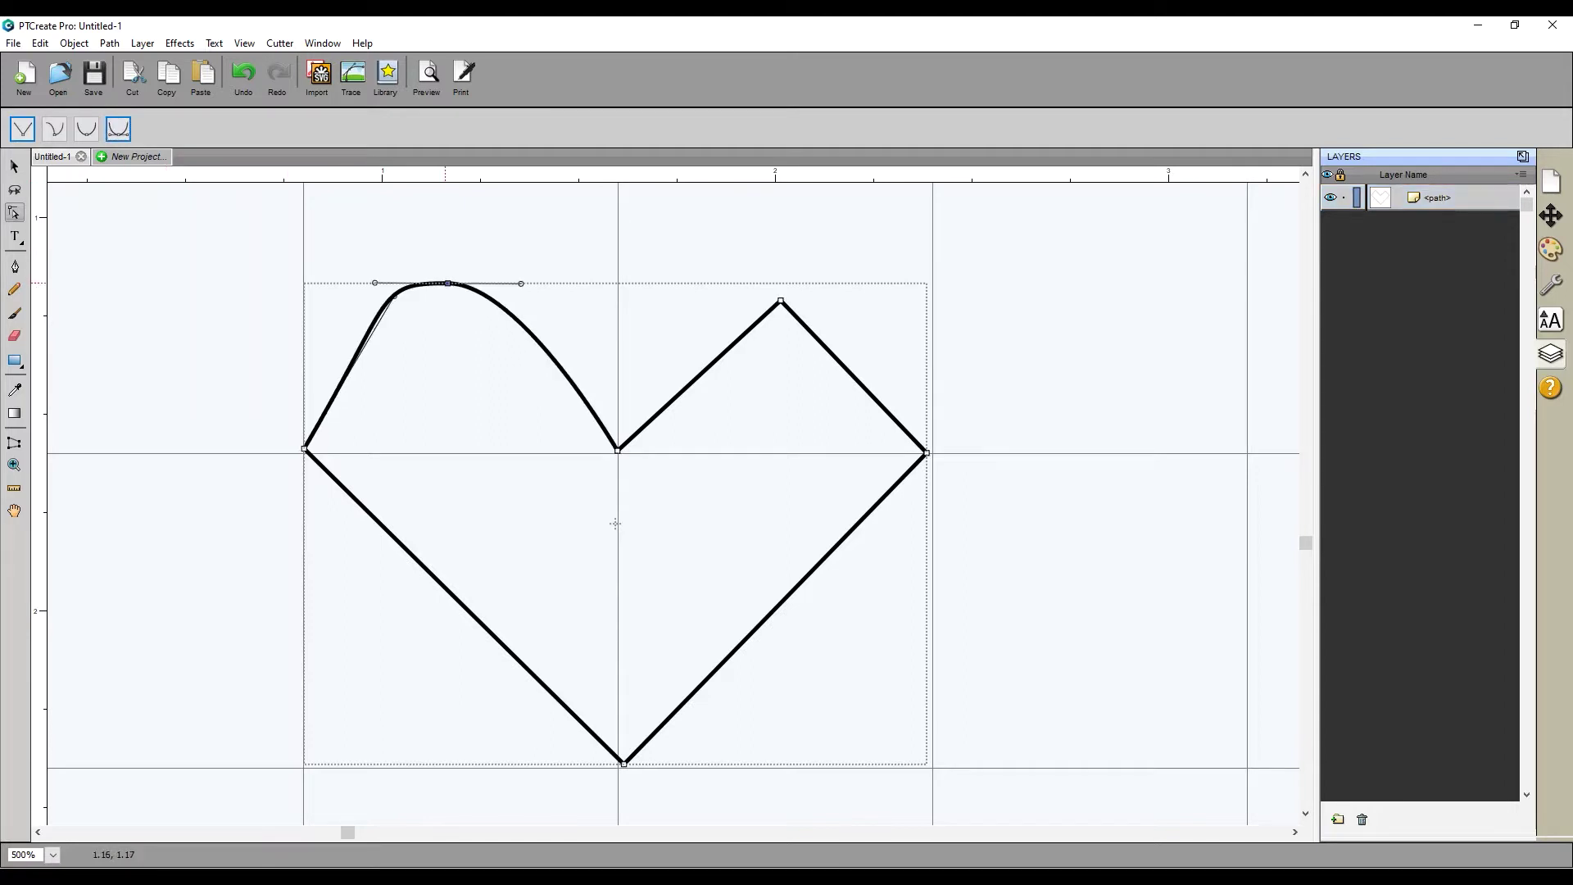
{"action": "left_click_drag", "start_coordinate": [522, 283], "coordinate": [496, 284]}
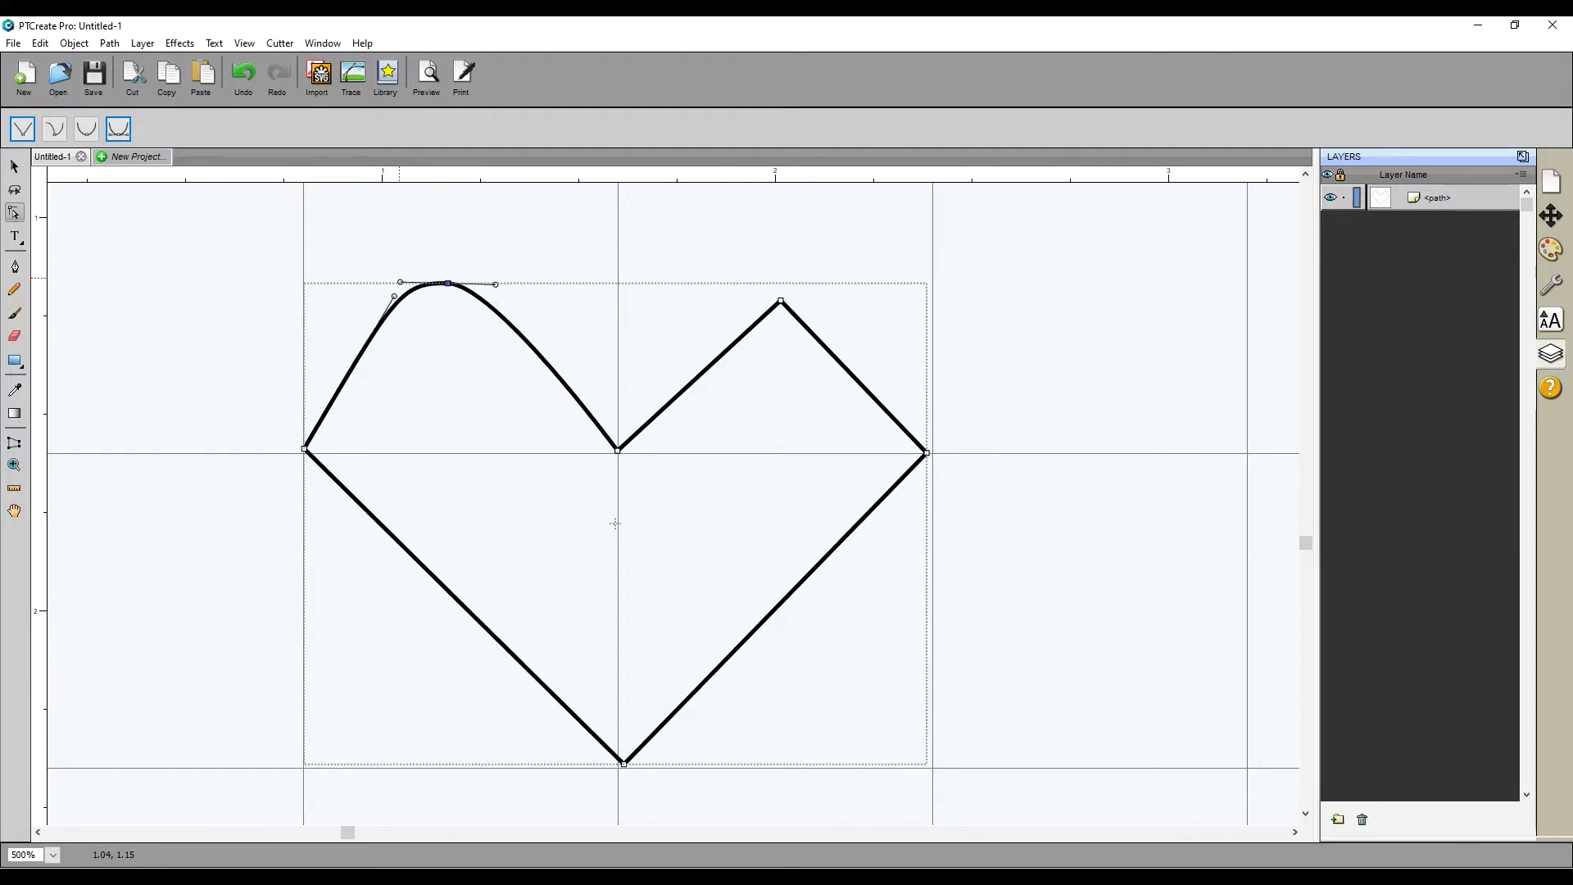
{"action": "left_click_drag", "start_coordinate": [395, 295], "coordinate": [319, 384]}
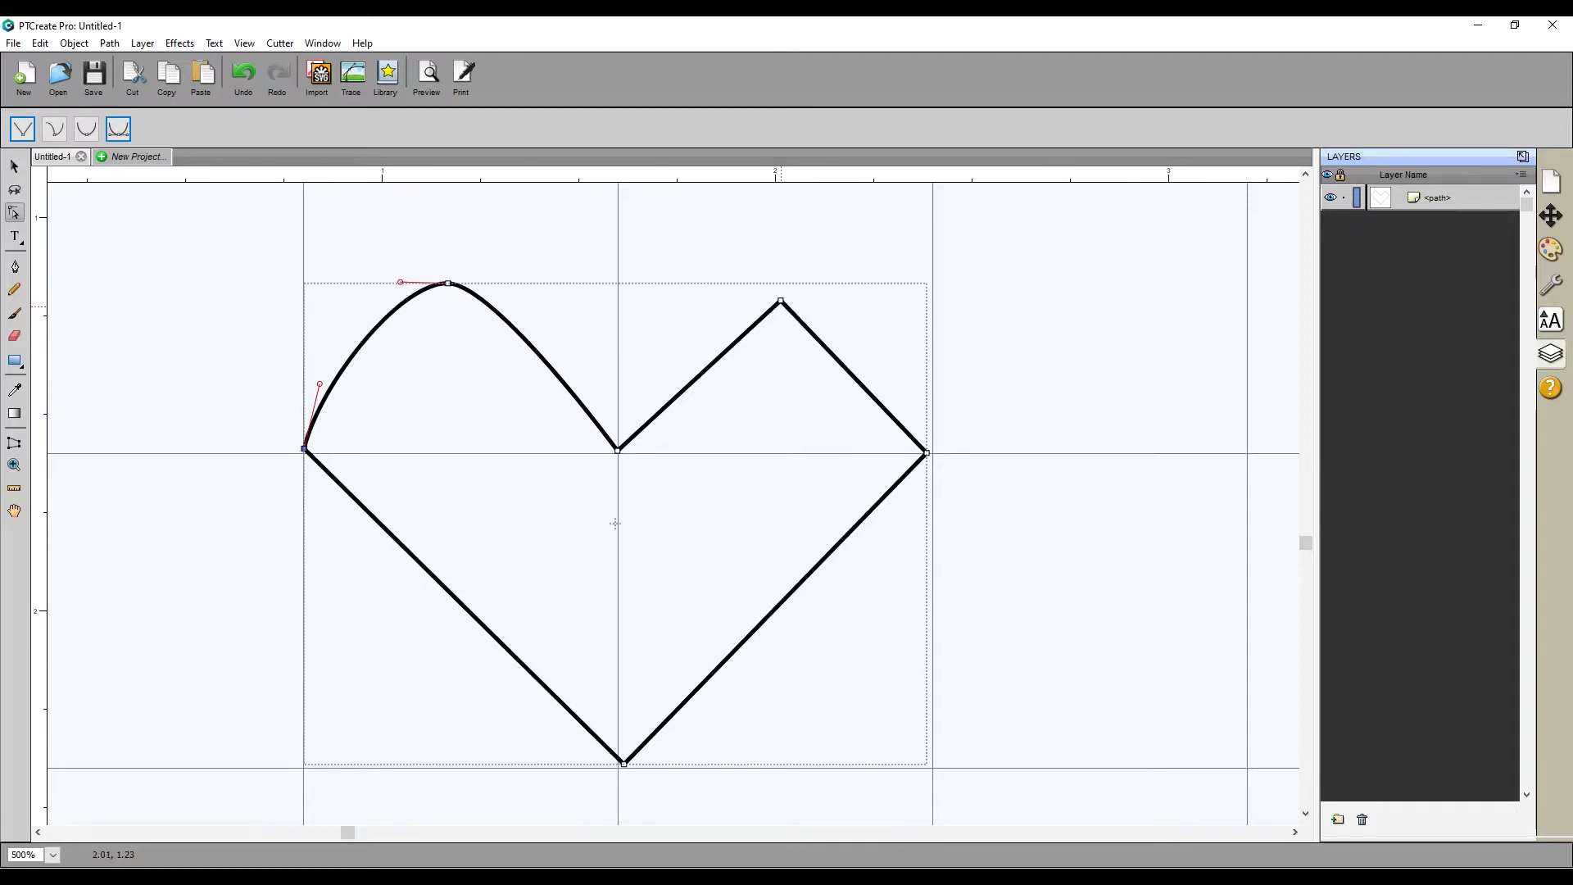
Convert the nodes at the heart's right peak, right corner and left corner to symmetrical smooth points
{"action": "left_click", "coordinate": [781, 300]}
{"action": "left_click", "coordinate": [118, 129]}
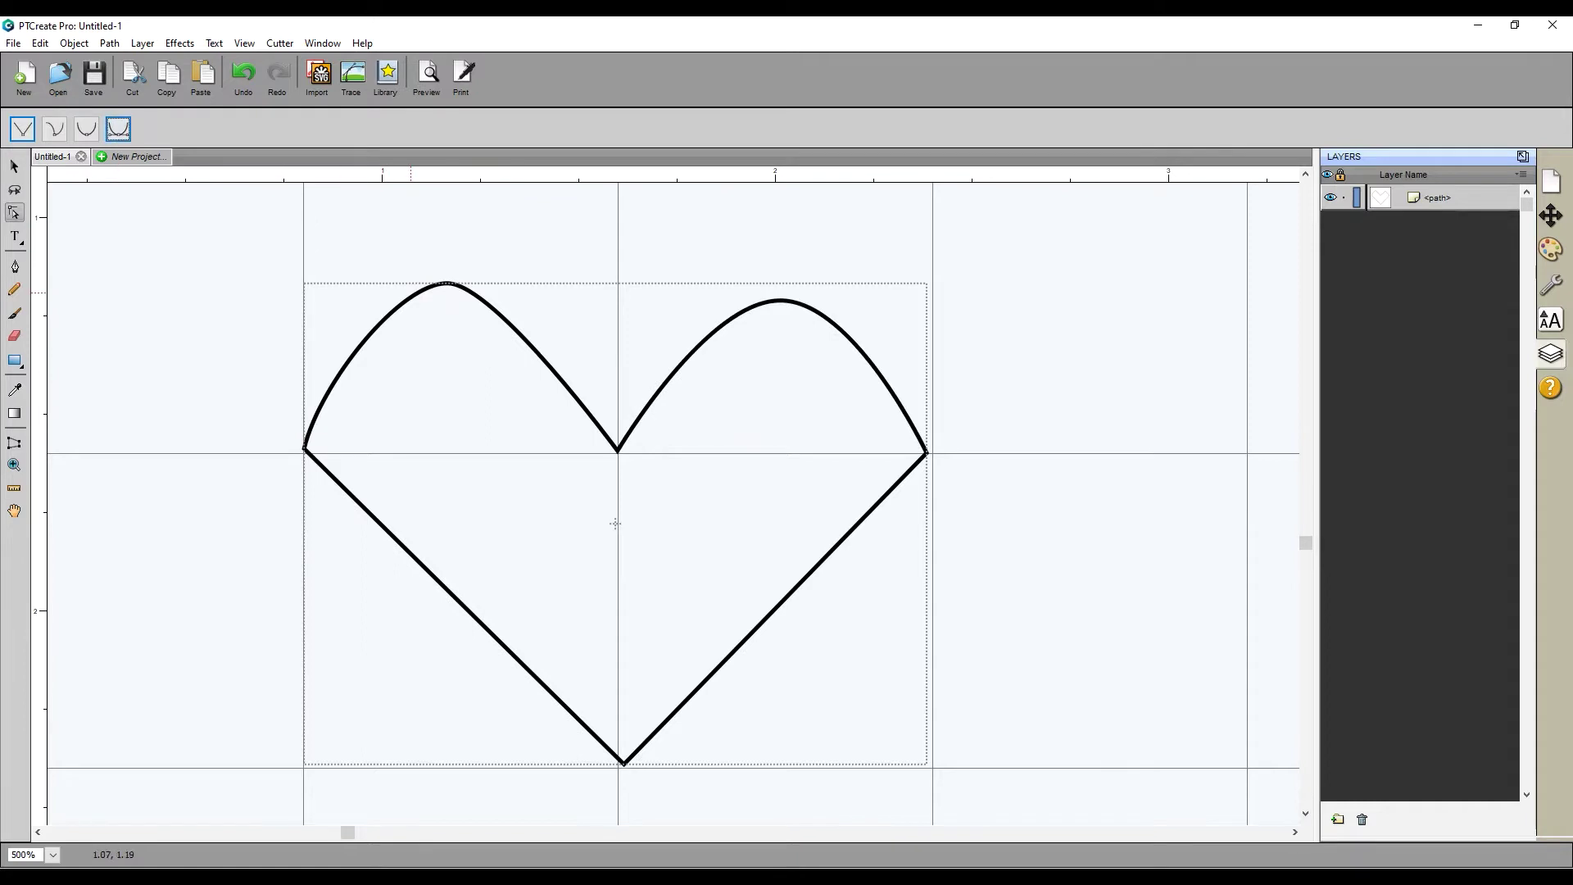
{"action": "left_click", "coordinate": [925, 450]}
{"action": "left_click", "coordinate": [118, 128]}
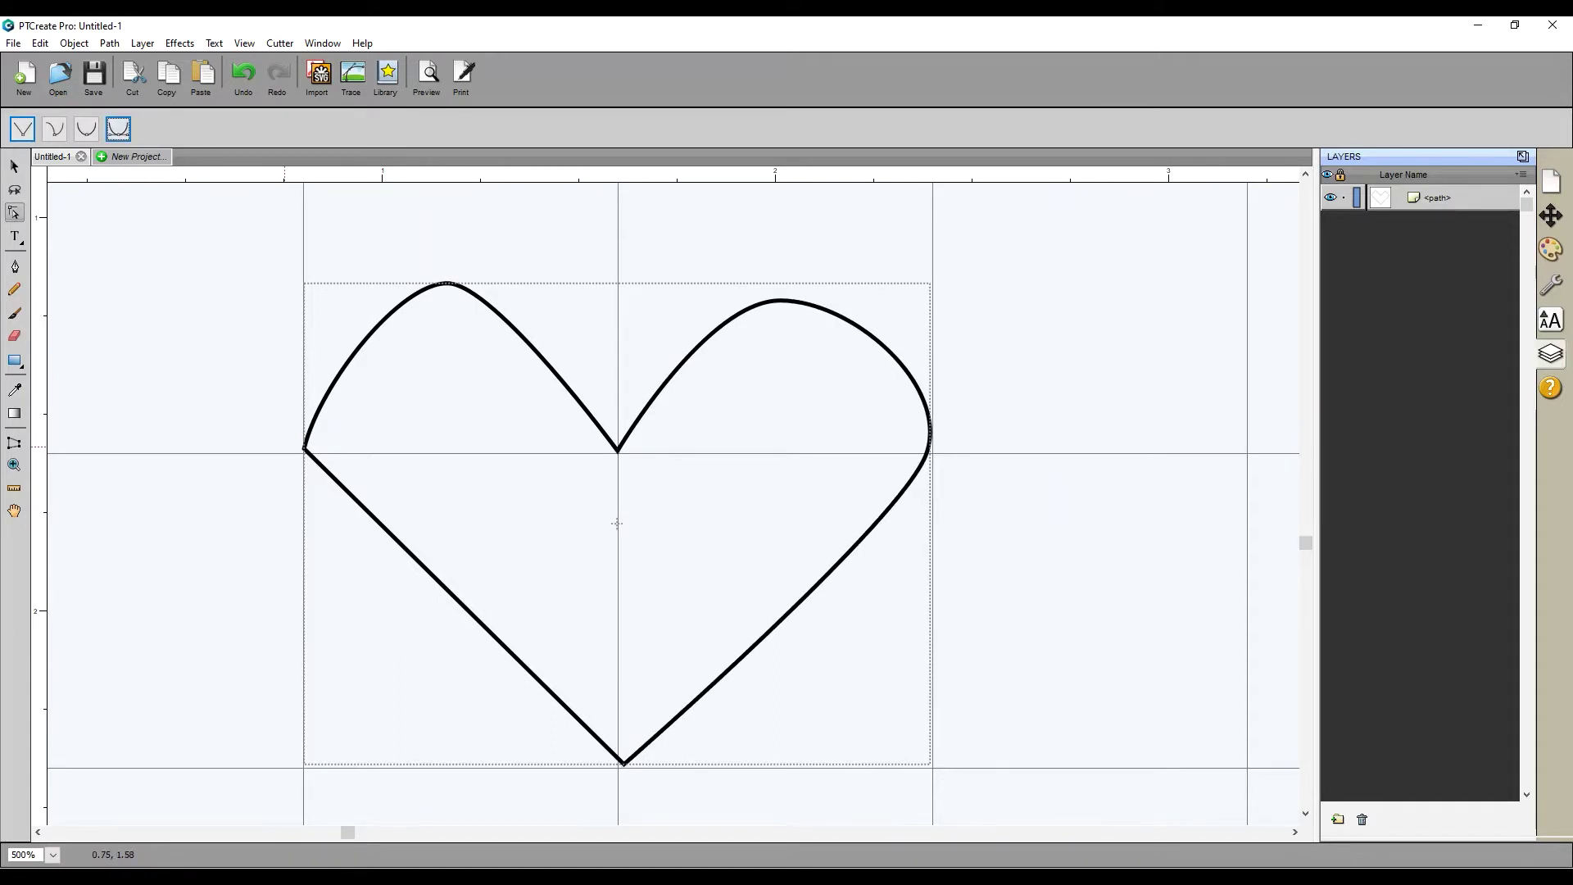
{"action": "left_click", "coordinate": [304, 450]}
{"action": "left_click", "coordinate": [118, 129]}
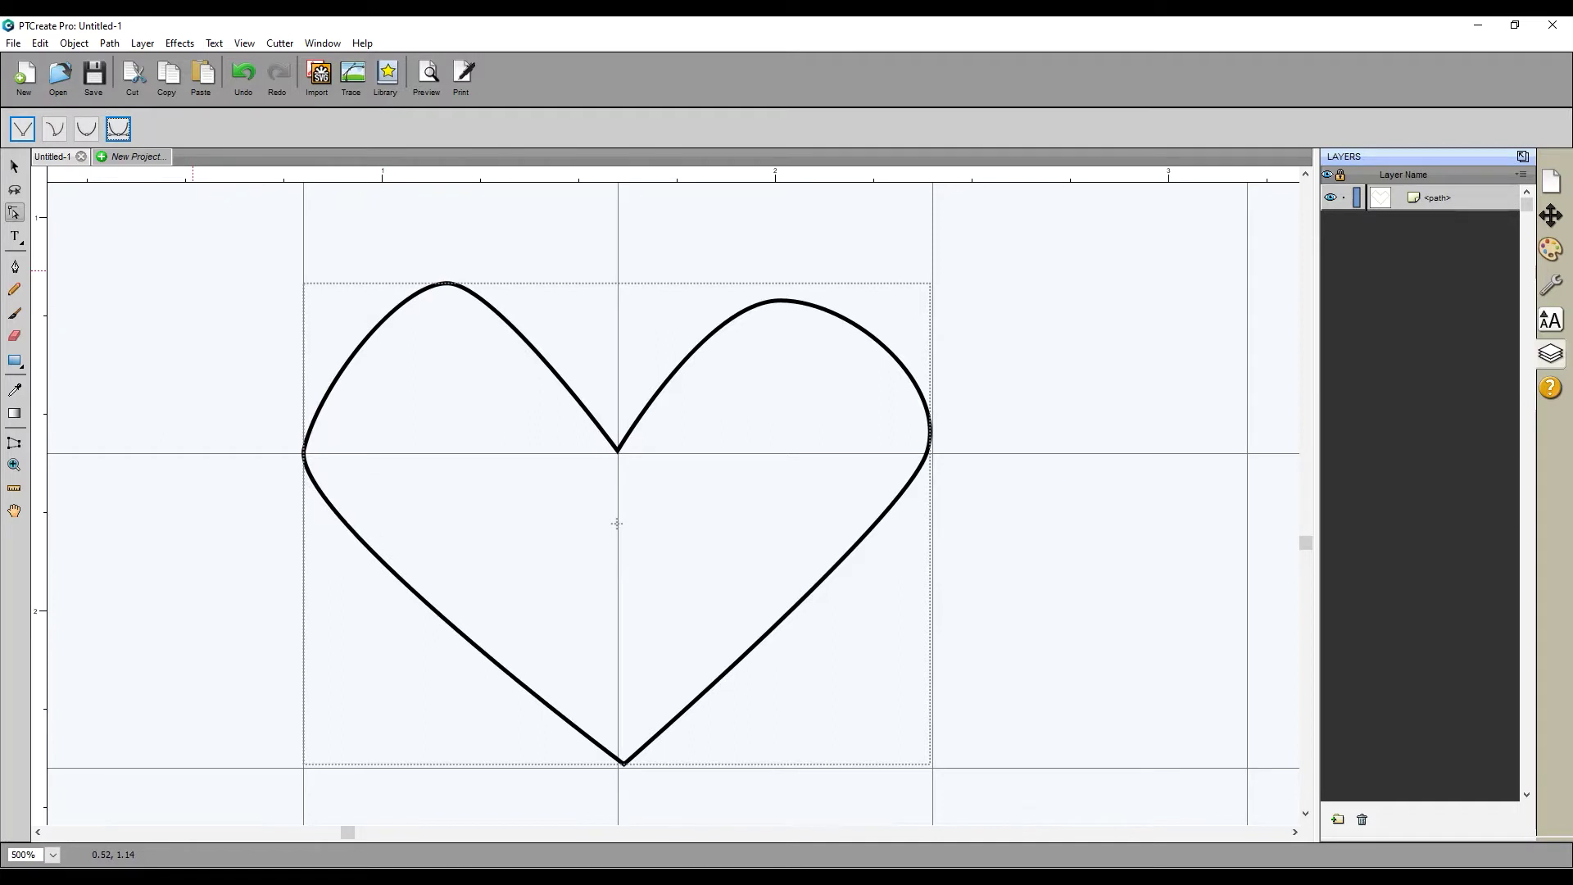
Lengthen the right peak's handles, raise that peak slightly, and fine-tune the right corner's handle and position for a fuller lobe
{"action": "left_click", "coordinate": [781, 300]}
{"action": "left_click_drag", "start_coordinate": [856, 301], "coordinate": [875, 301]}
{"action": "left_click_drag", "start_coordinate": [780, 300], "coordinate": [787, 278]}
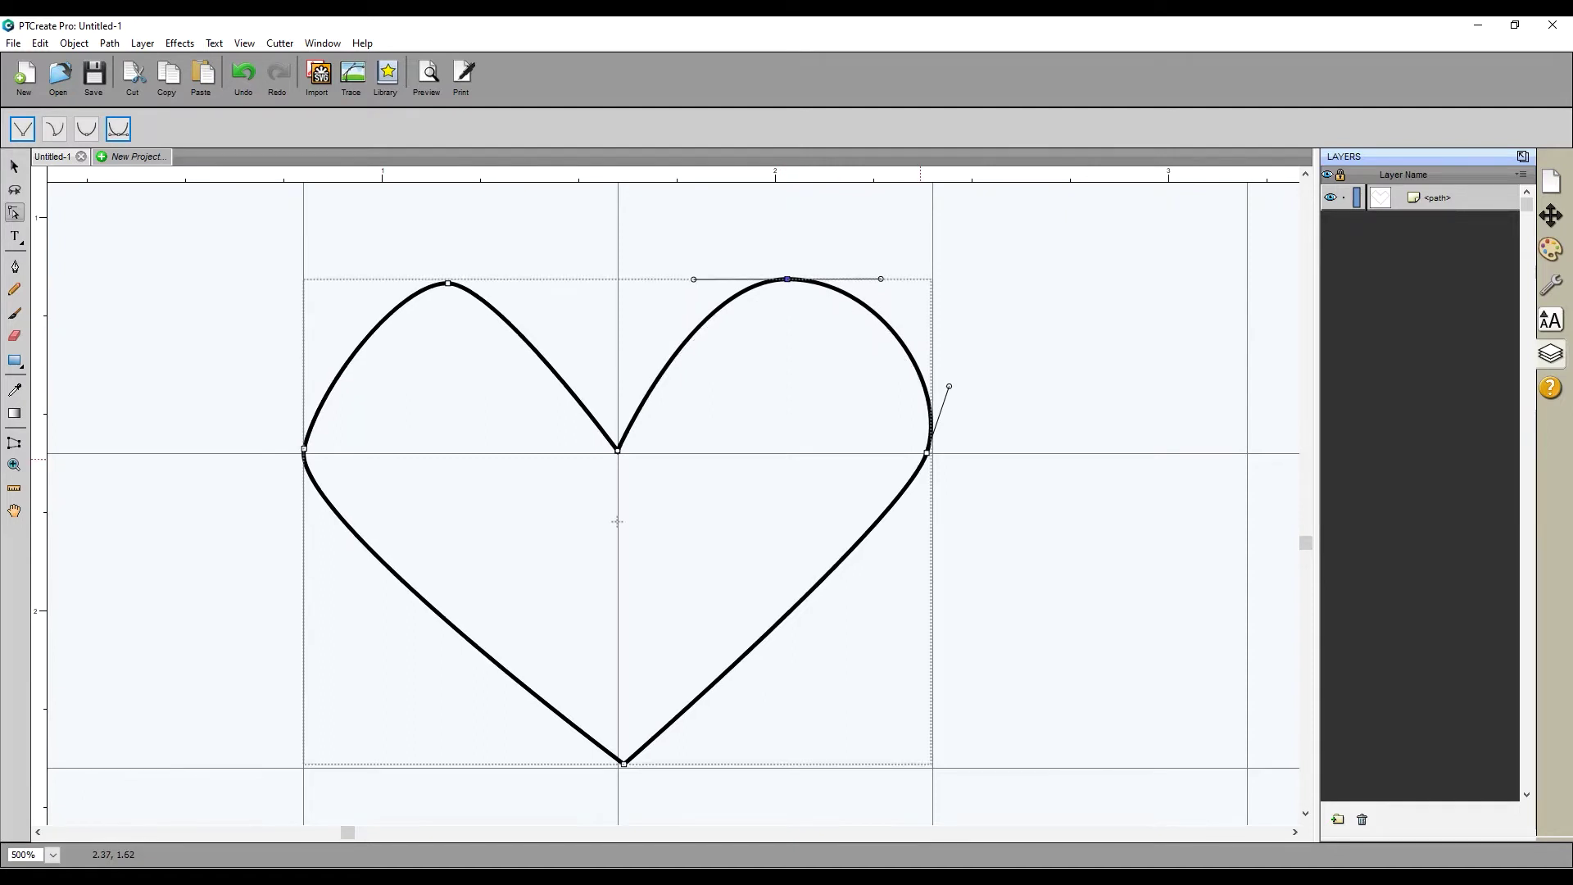
{"action": "left_click_drag", "start_coordinate": [949, 386], "coordinate": [944, 386]}
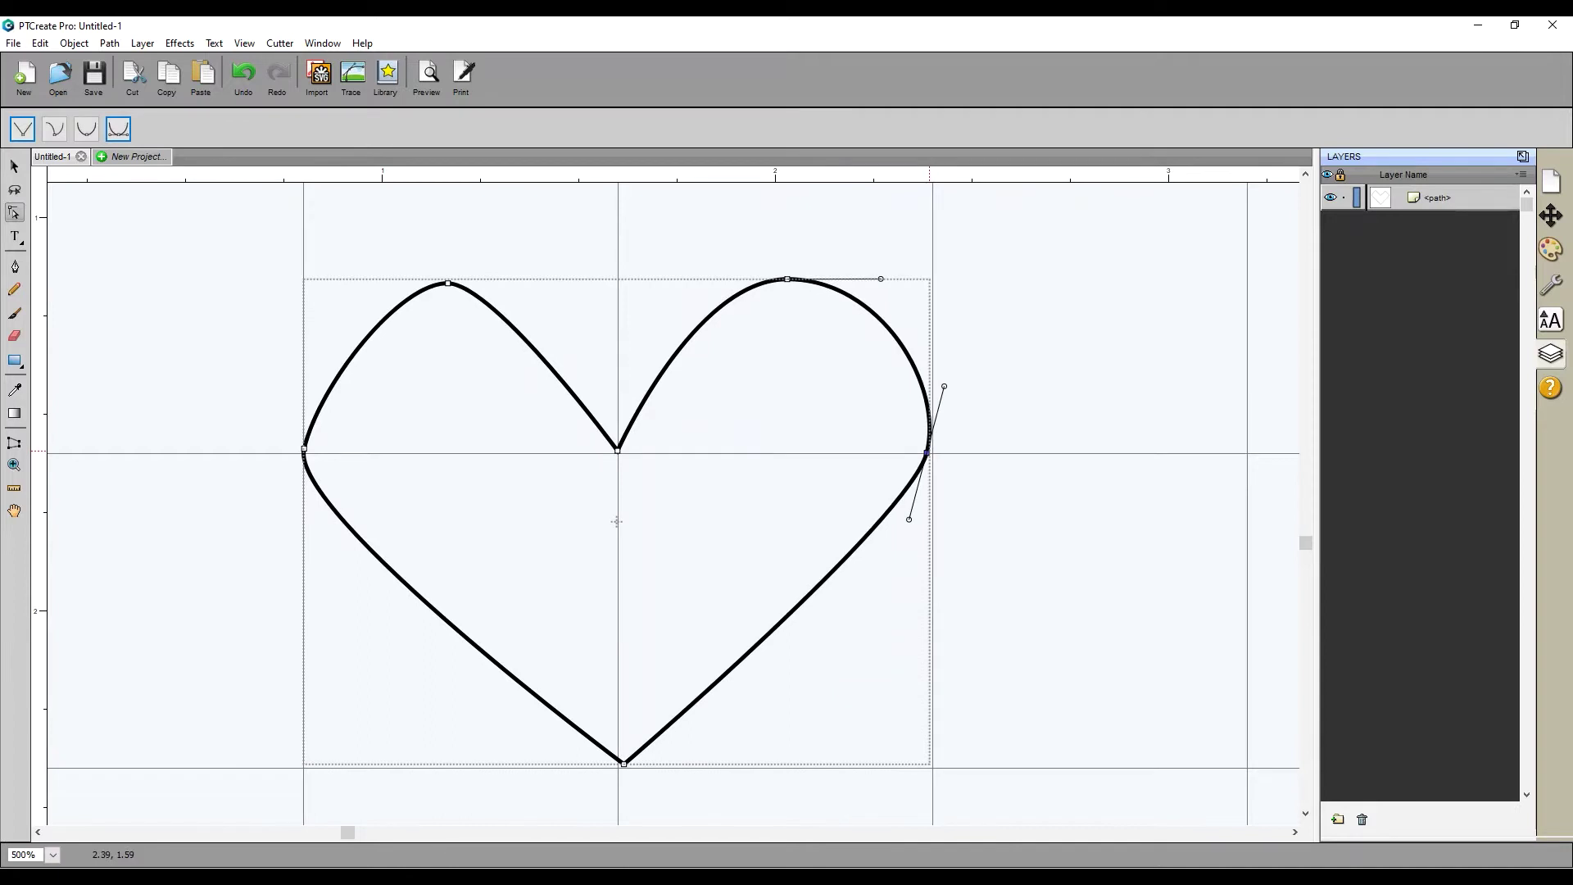
{"action": "left_click_drag", "start_coordinate": [926, 452], "coordinate": [929, 452]}
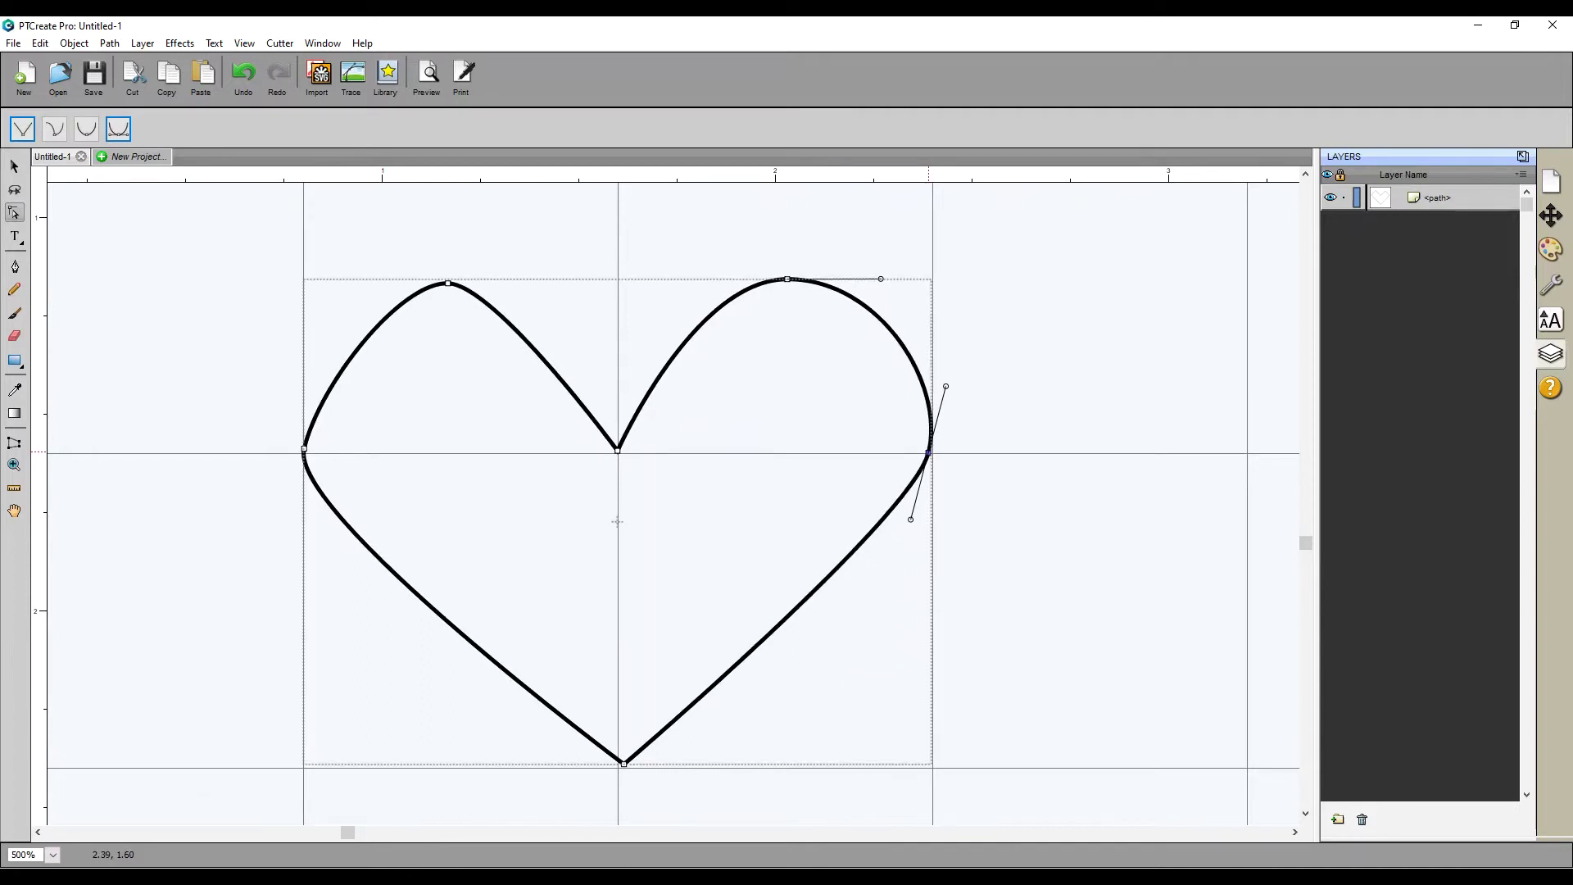
Lengthen the left peak's curve handles and raise its node to match the height of the right peak
{"action": "left_click", "coordinate": [450, 282]}
{"action": "left_click_drag", "start_coordinate": [496, 285], "coordinate": [537, 284]}
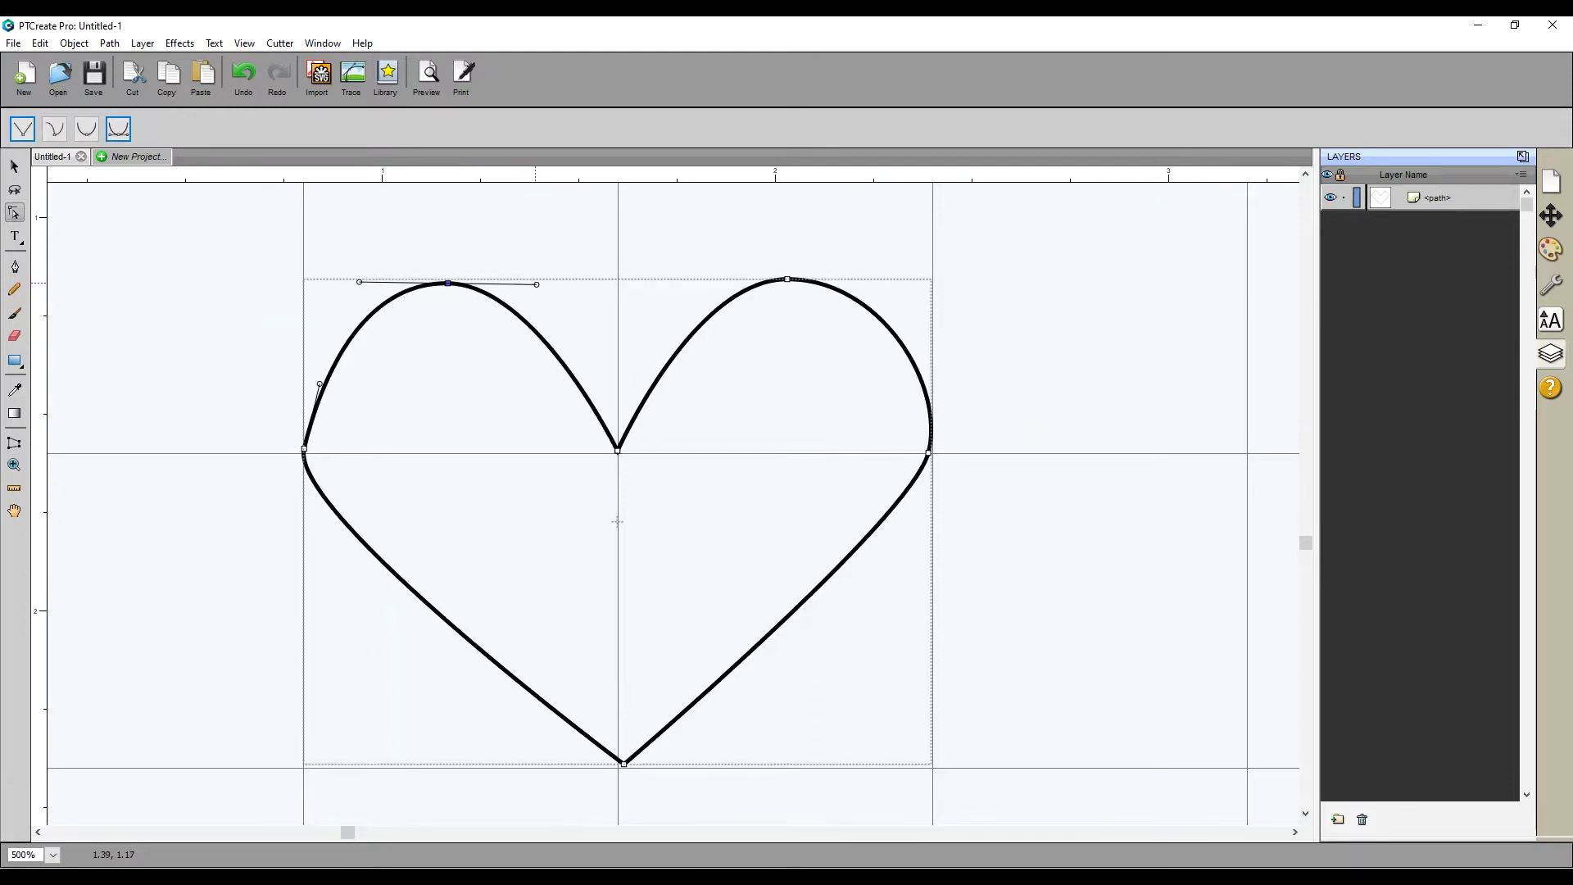
{"action": "left_click_drag", "start_coordinate": [449, 283], "coordinate": [449, 278]}
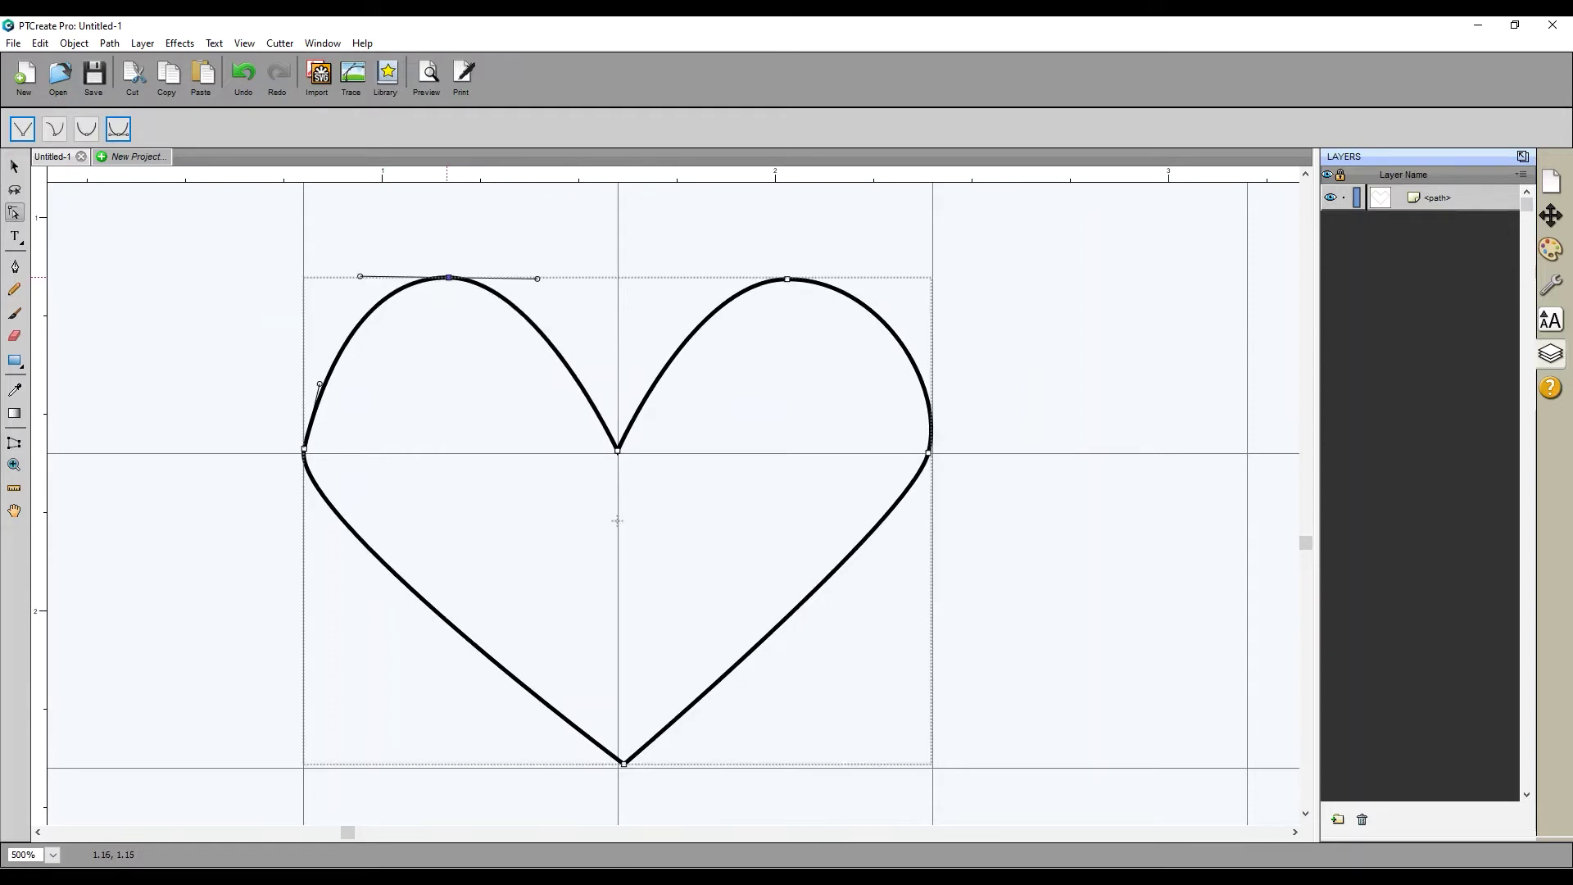
Adjust both handles of the heart's left corner to round that side, and nudge the right corner node slightly outward
{"action": "left_click", "coordinate": [304, 449]}
{"action": "left_click_drag", "start_coordinate": [289, 513], "coordinate": [311, 554]}
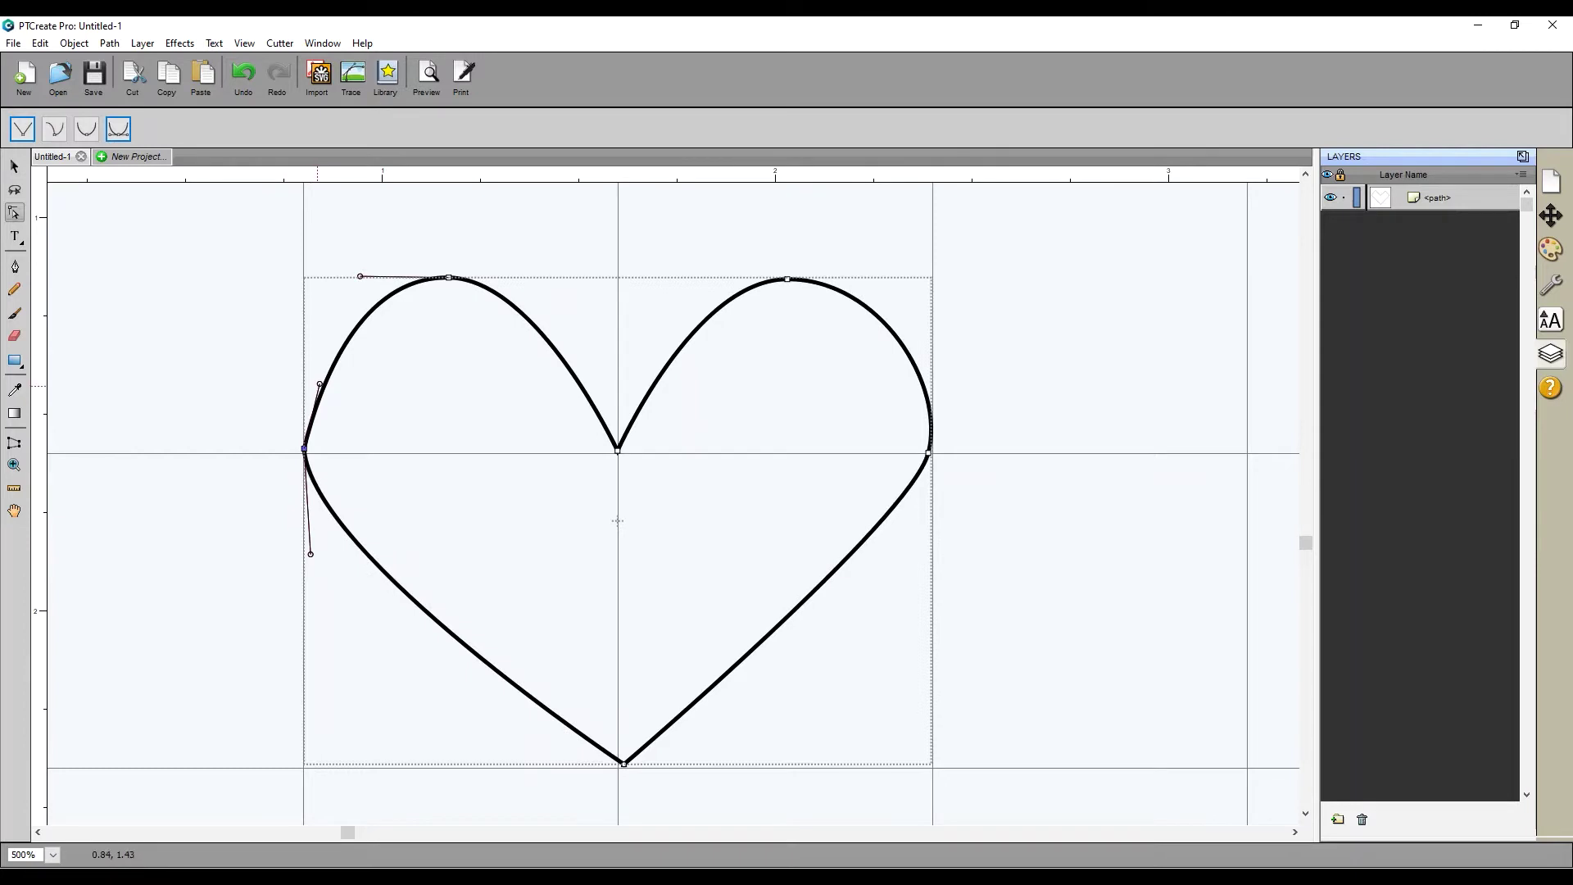
{"action": "left_click_drag", "start_coordinate": [319, 383], "coordinate": [298, 382]}
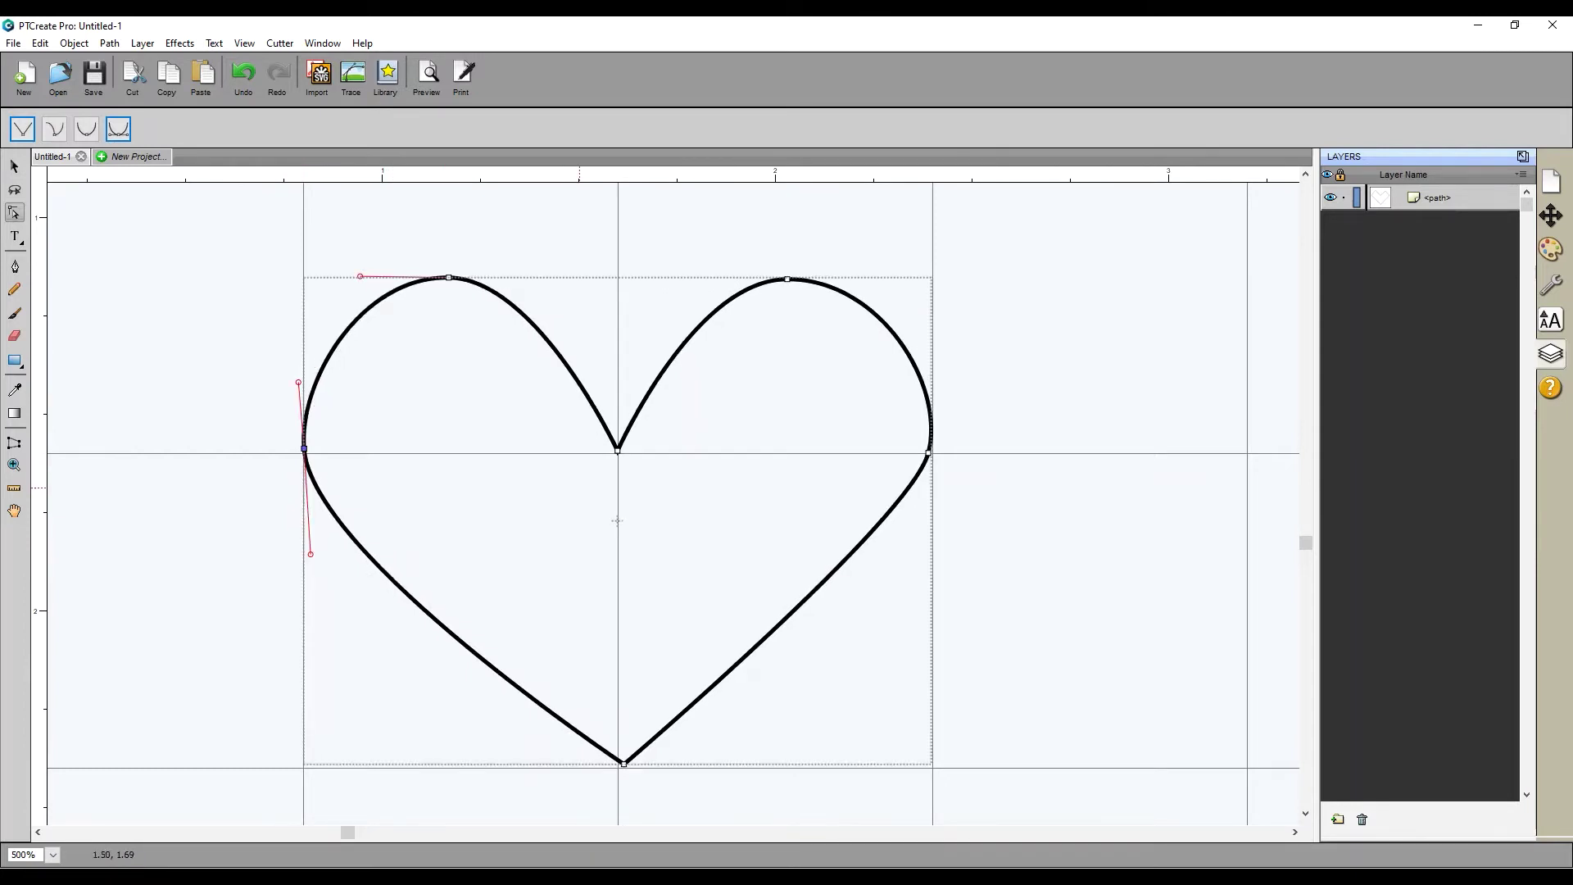
{"action": "left_click", "coordinate": [927, 452]}
{"action": "left_click_drag", "start_coordinate": [926, 452], "coordinate": [928, 452]}
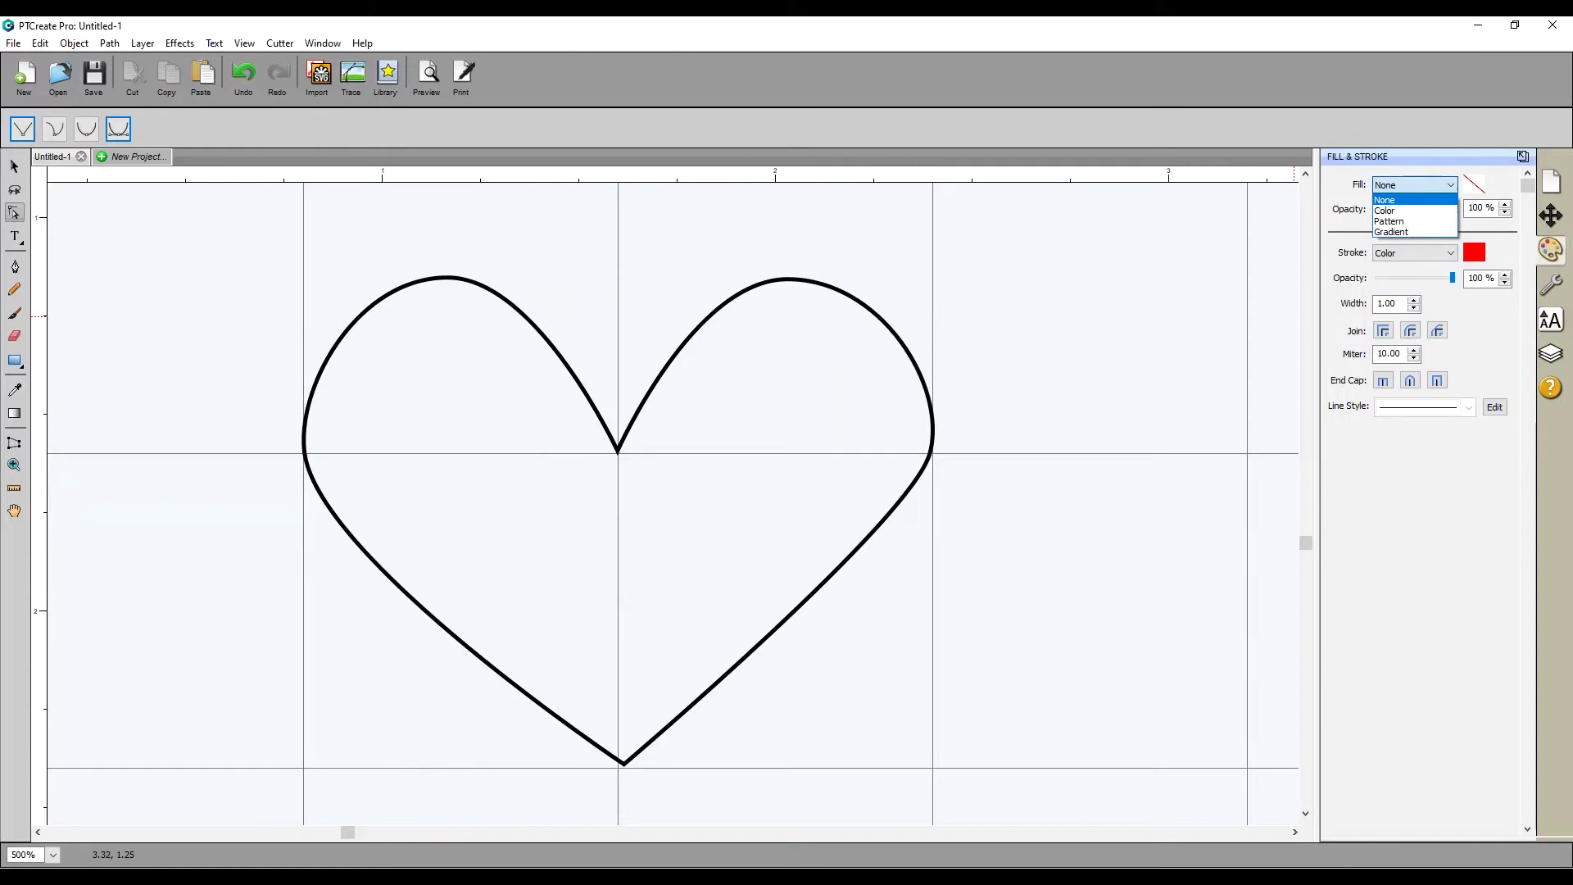
Select the heart and give it a solid red color fill
{"action": "left_click", "coordinate": [1391, 232]}
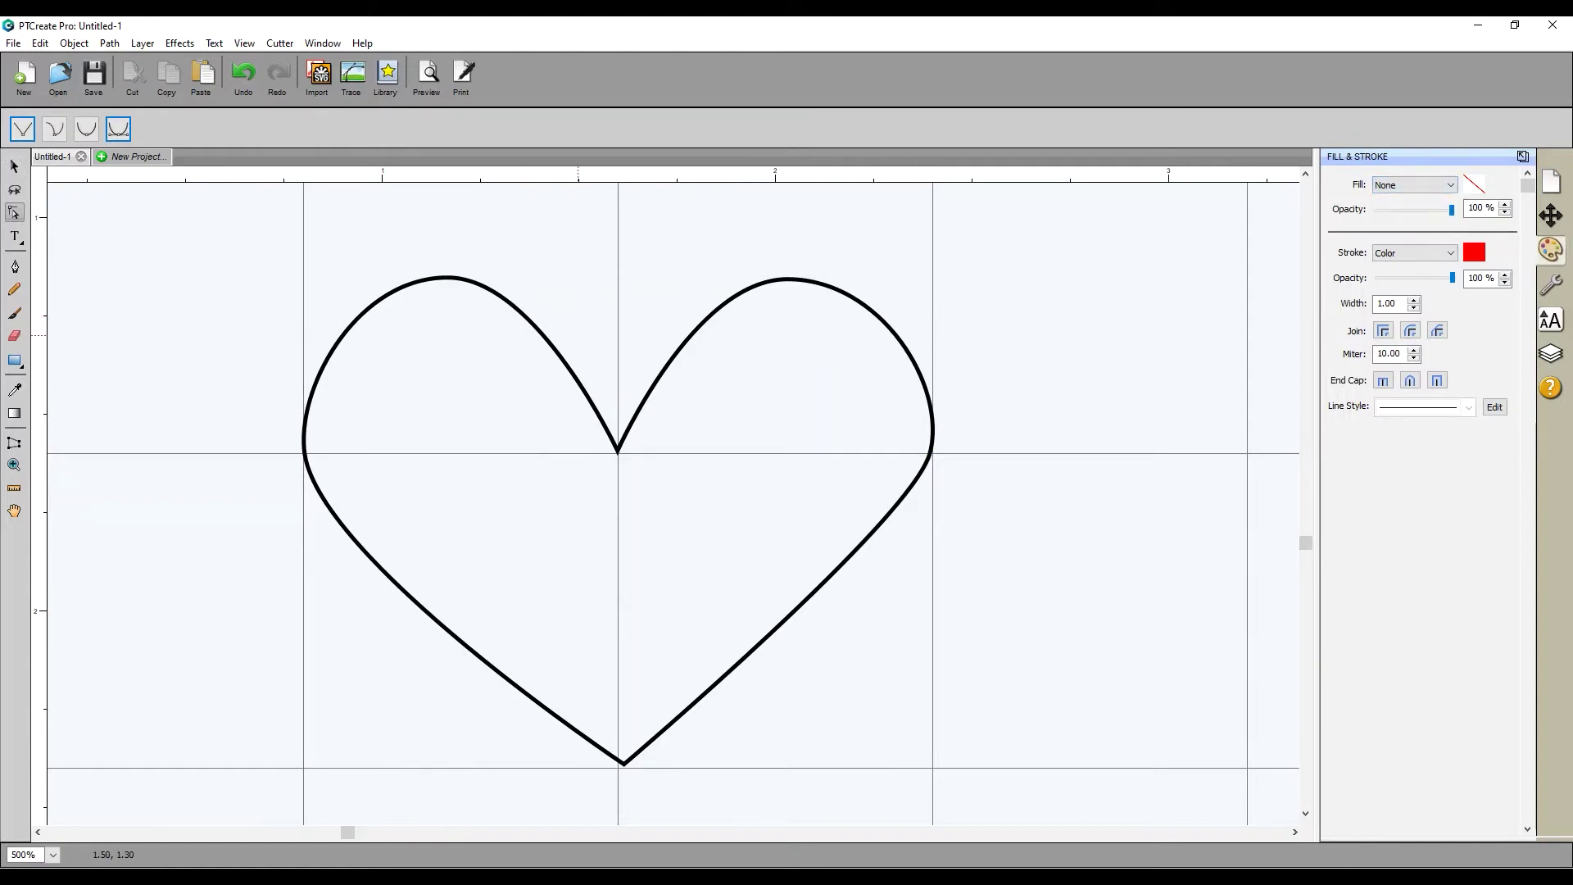
{"action": "left_click", "coordinate": [555, 349]}
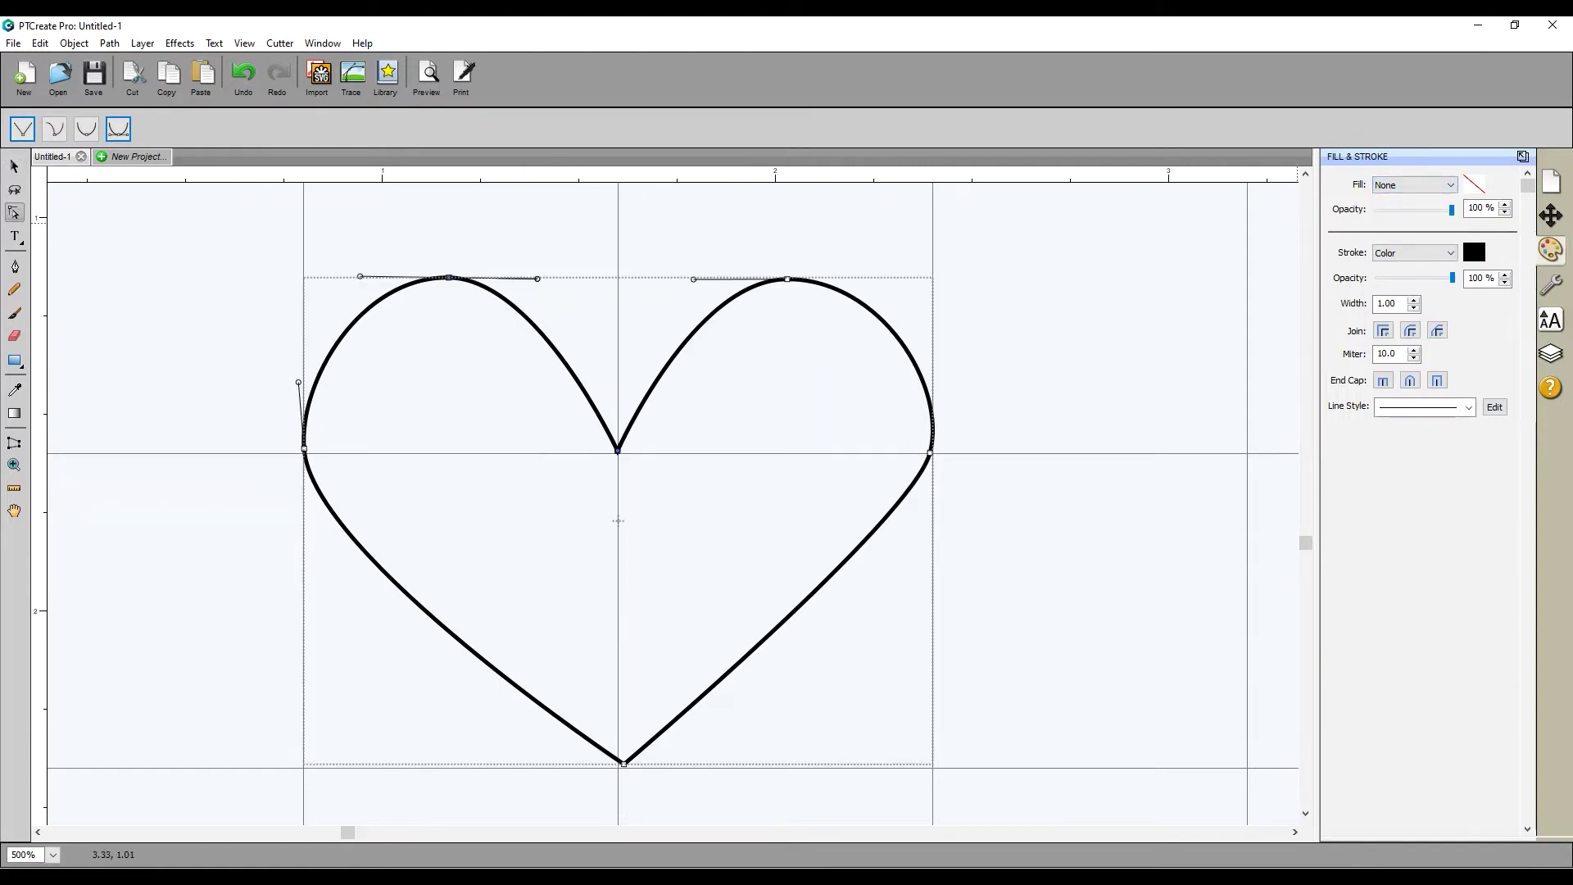
{"action": "left_click", "coordinate": [1415, 184]}
{"action": "left_click", "coordinate": [1391, 211]}
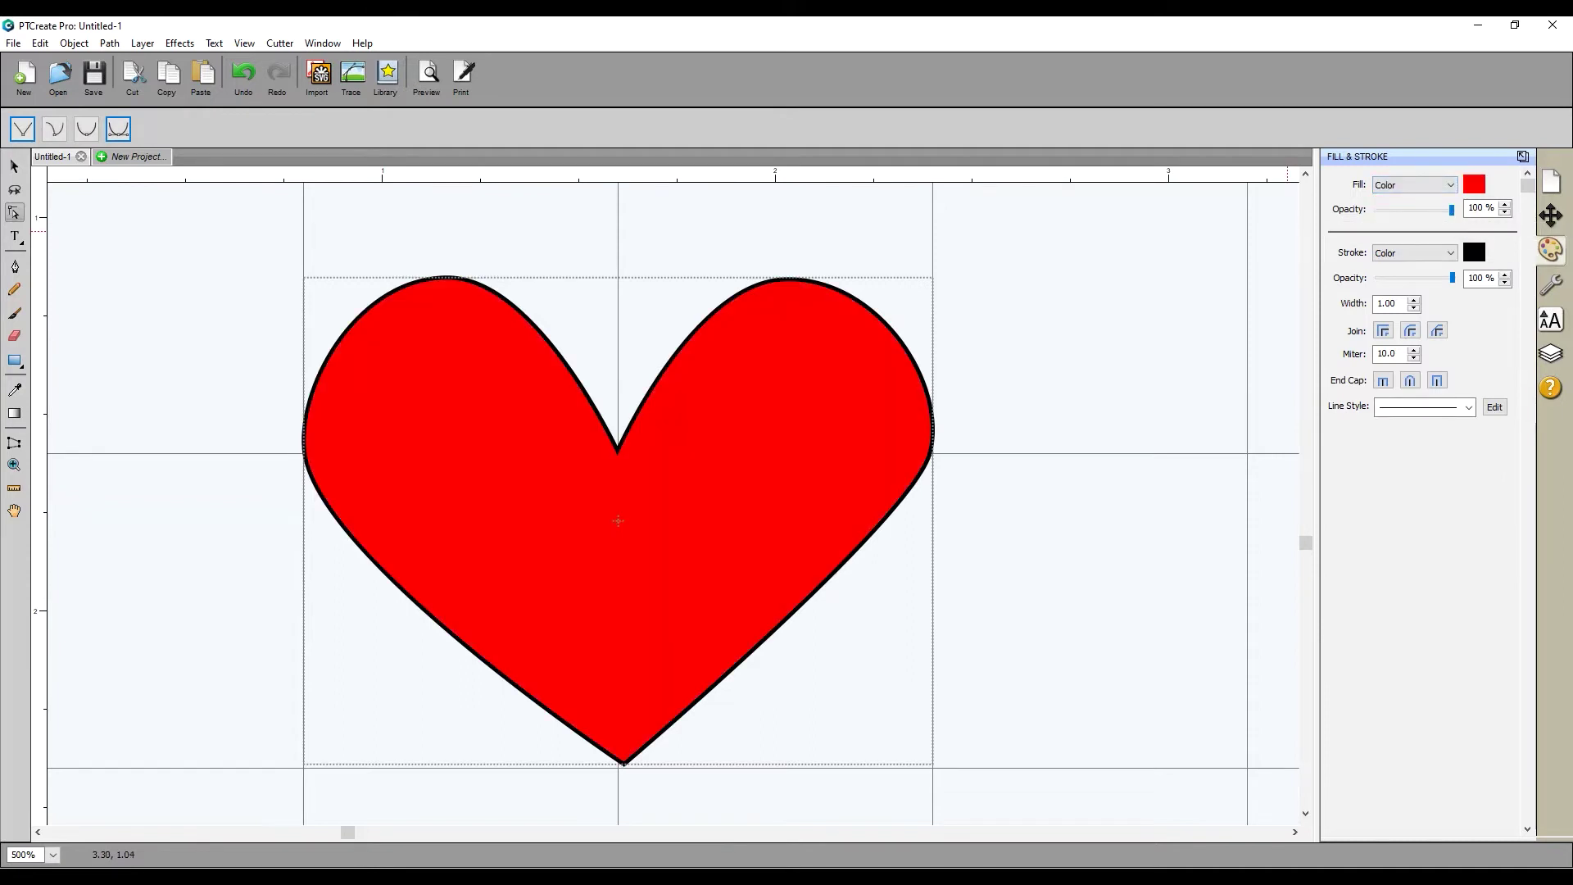
Change the heart's stroke color to red, FF0000
{"action": "left_click", "coordinate": [1415, 252]}
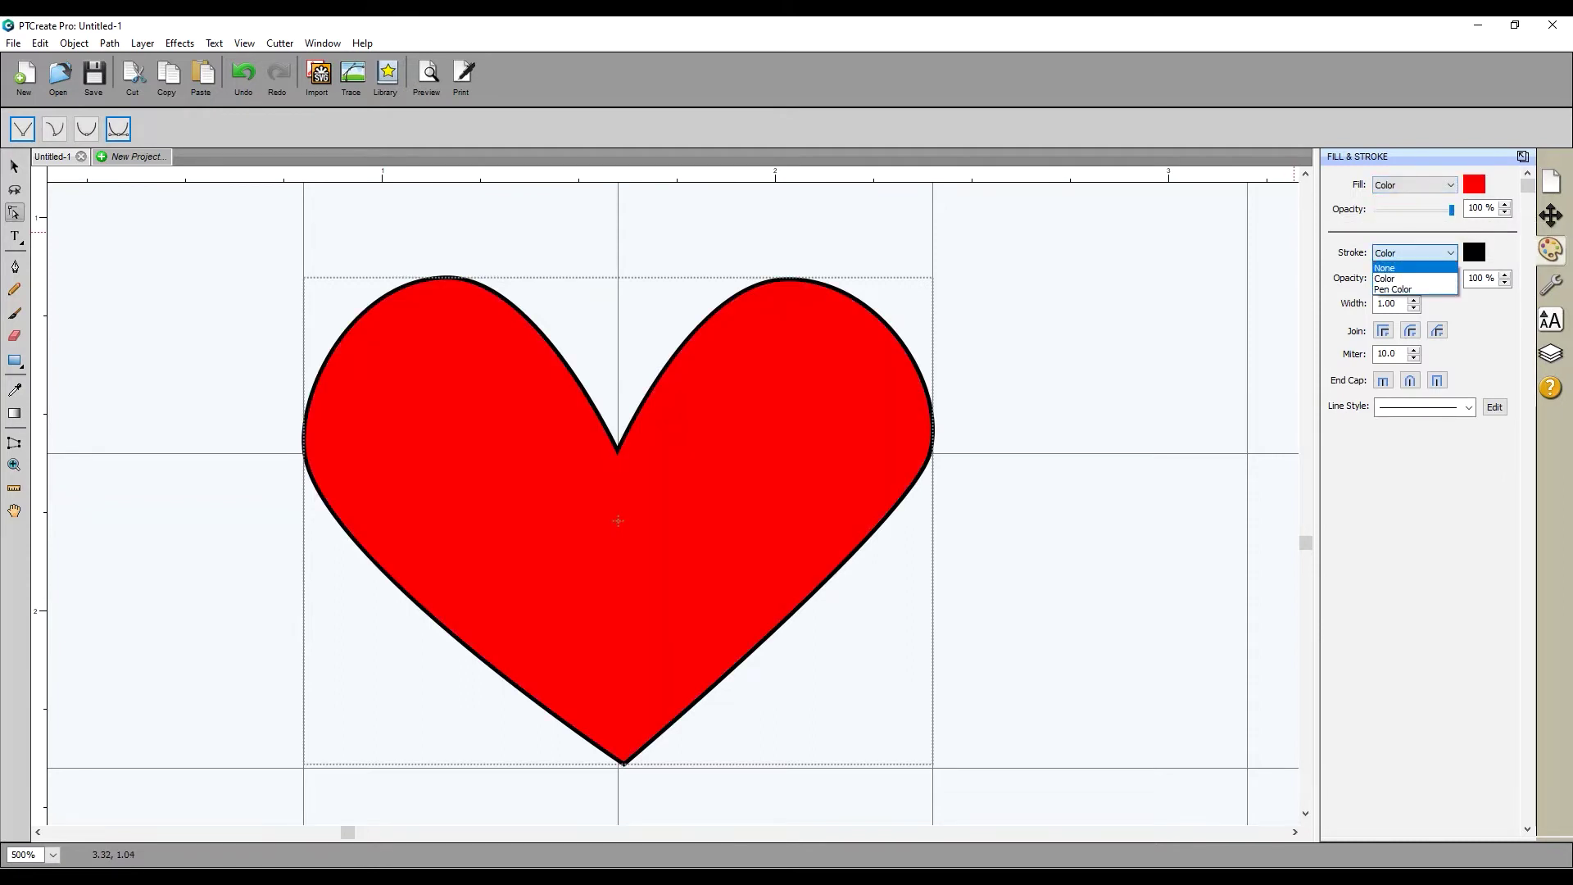
{"action": "left_click", "coordinate": [1390, 278]}
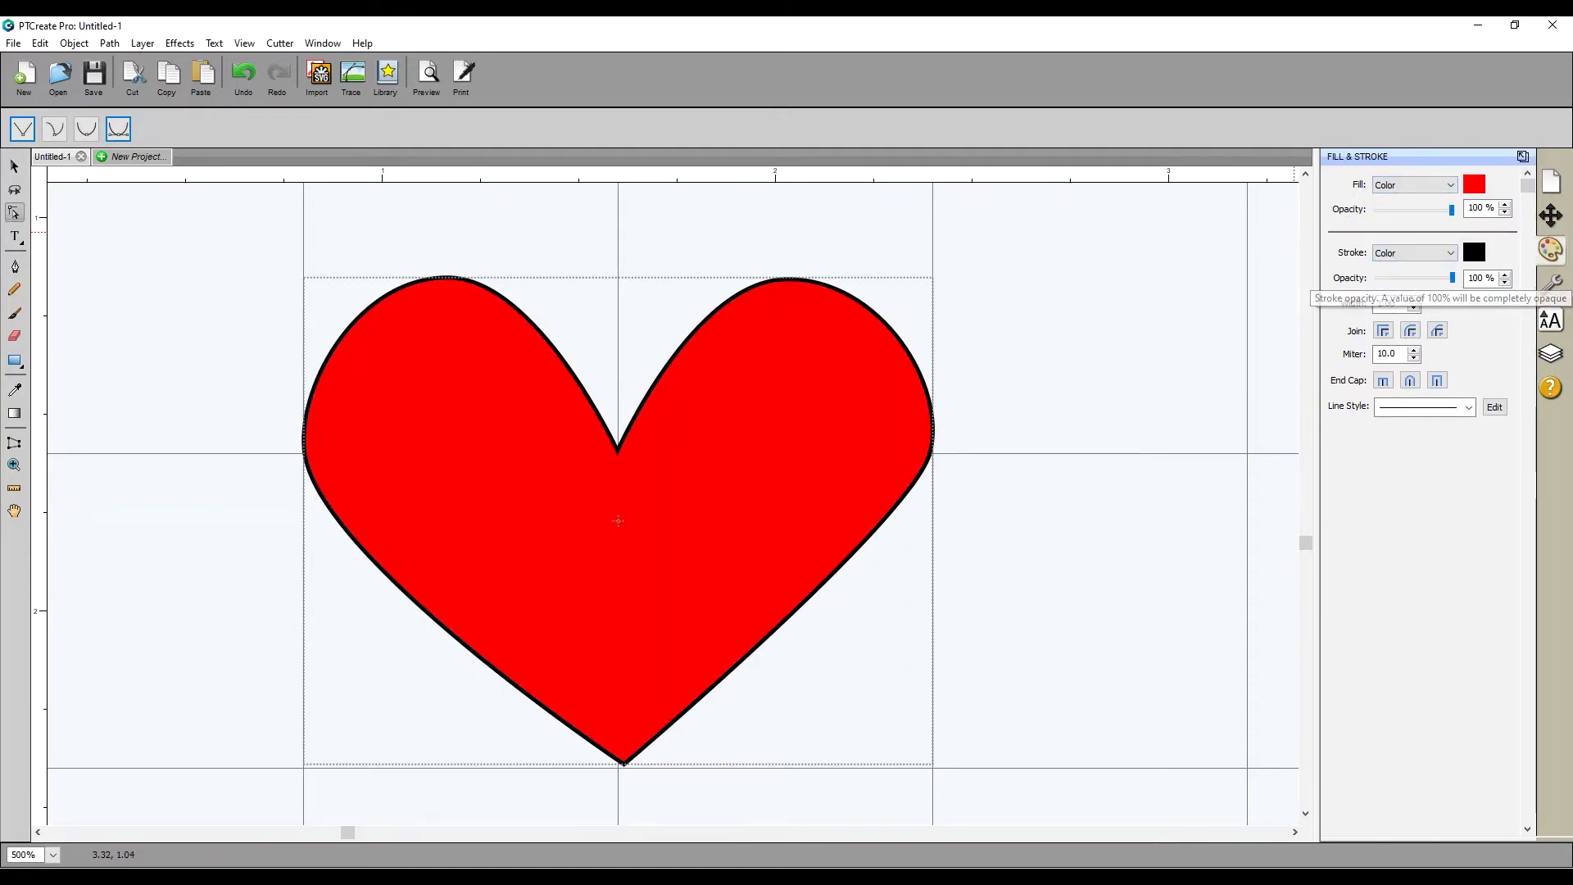
{"action": "left_click", "coordinate": [1473, 253]}
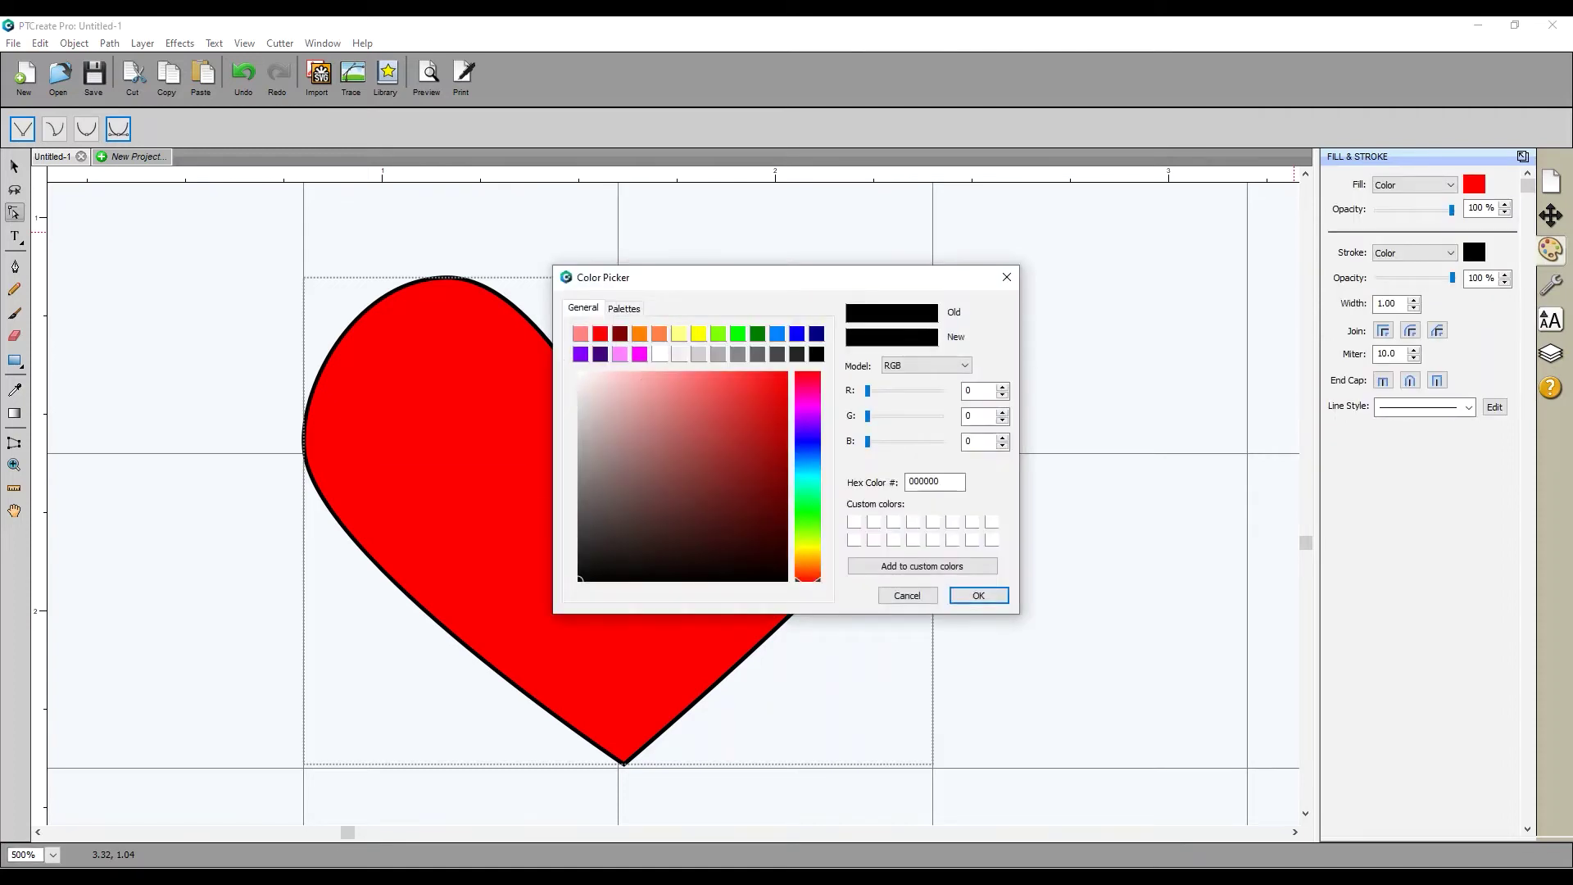
{"action": "left_click", "coordinate": [600, 333]}
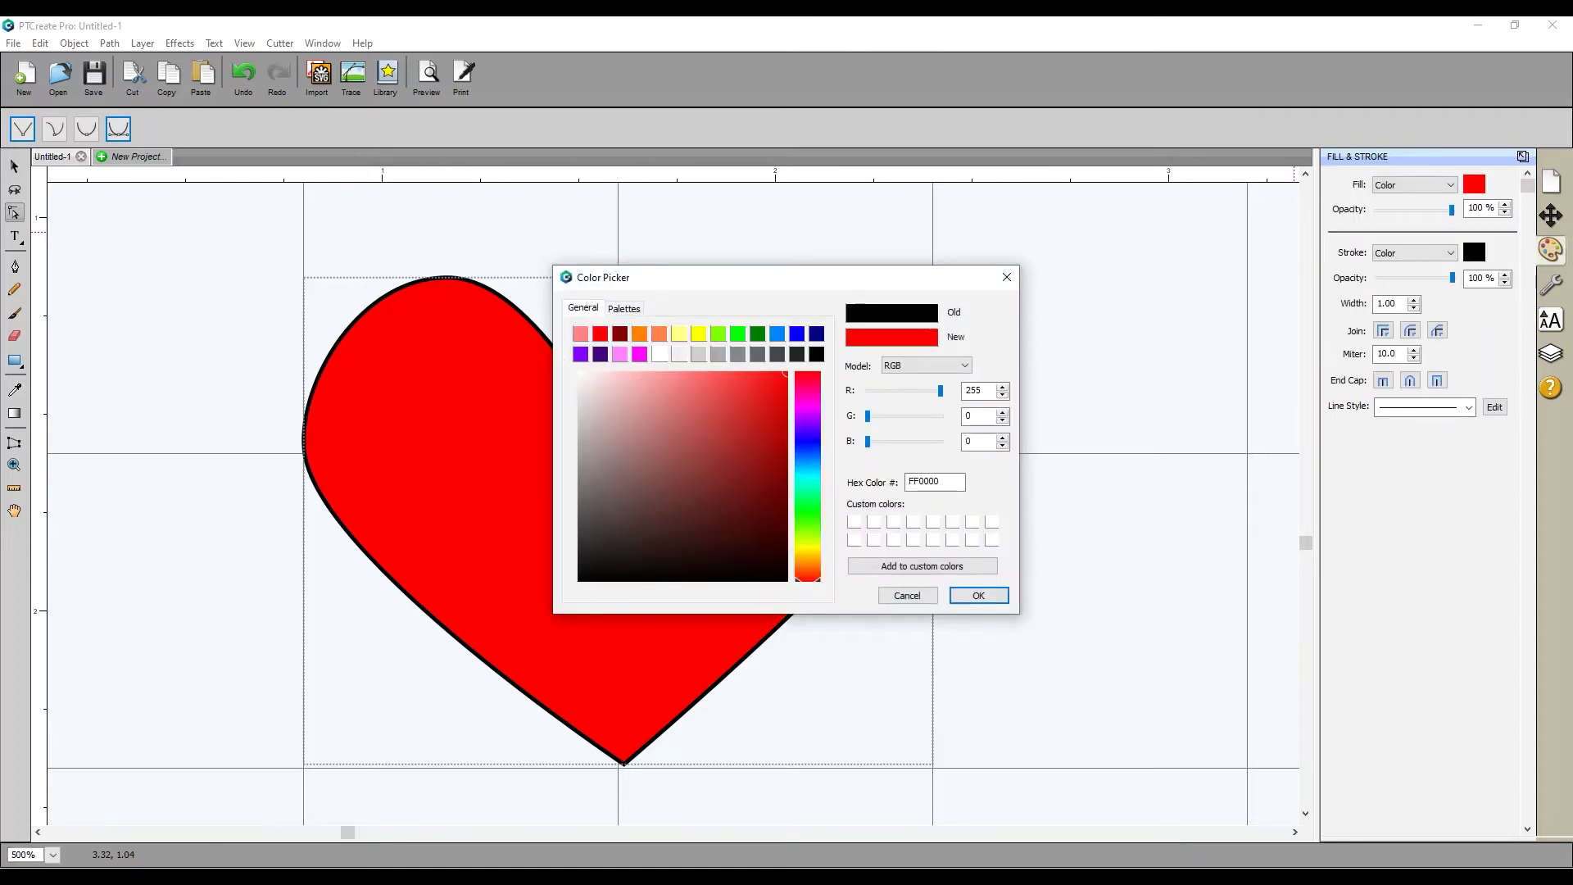
{"action": "left_click", "coordinate": [987, 592]}
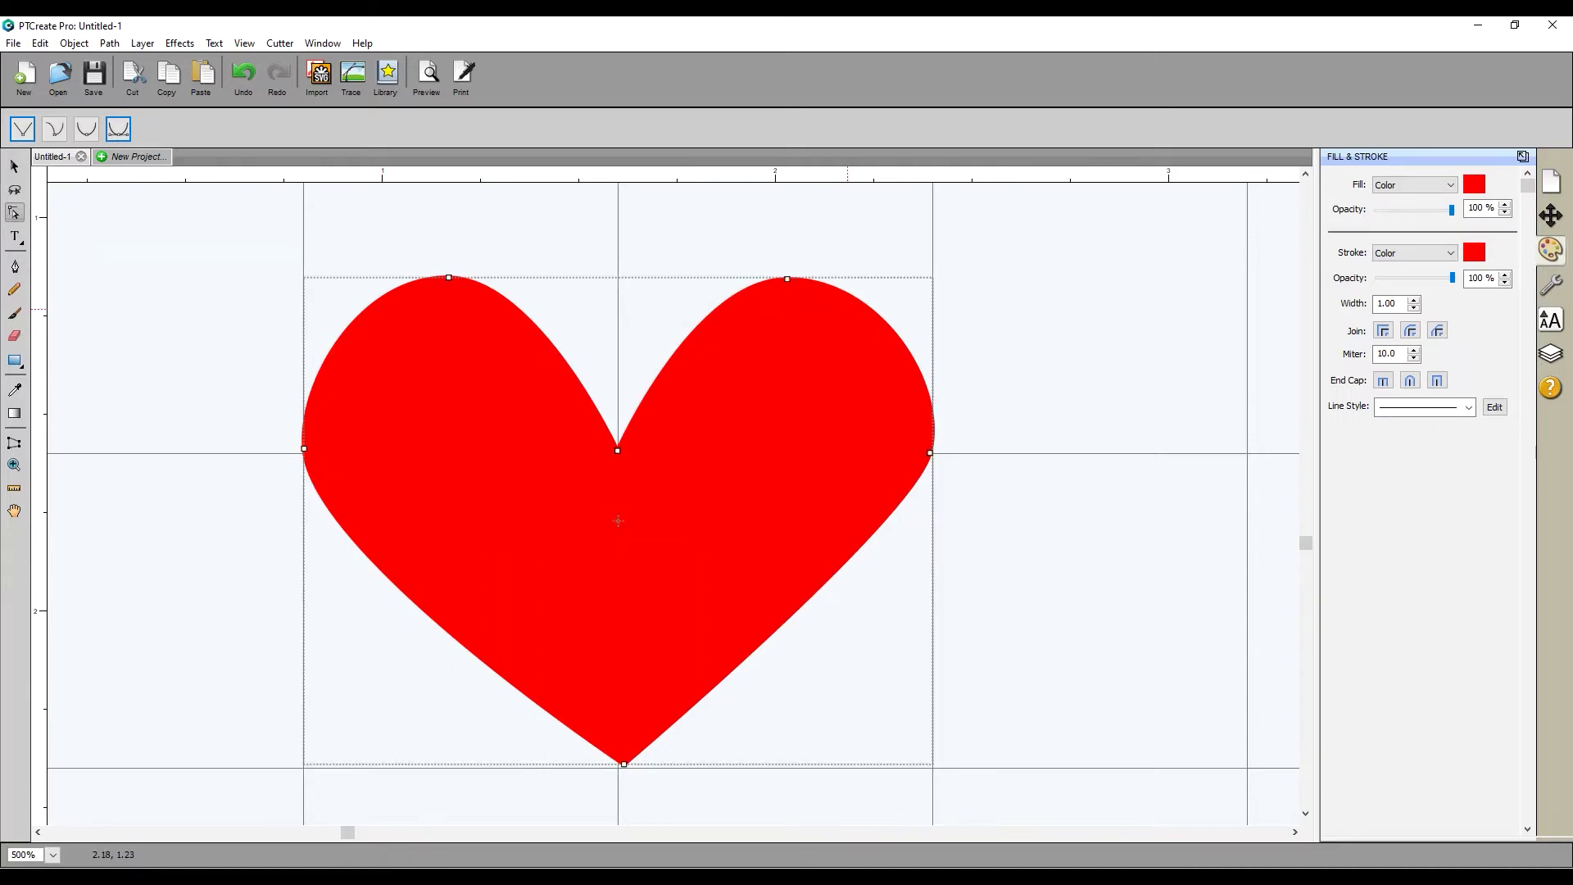
Duplicate the red heart and select only the offset copy
{"action": "key", "text": "ctrl+d"}
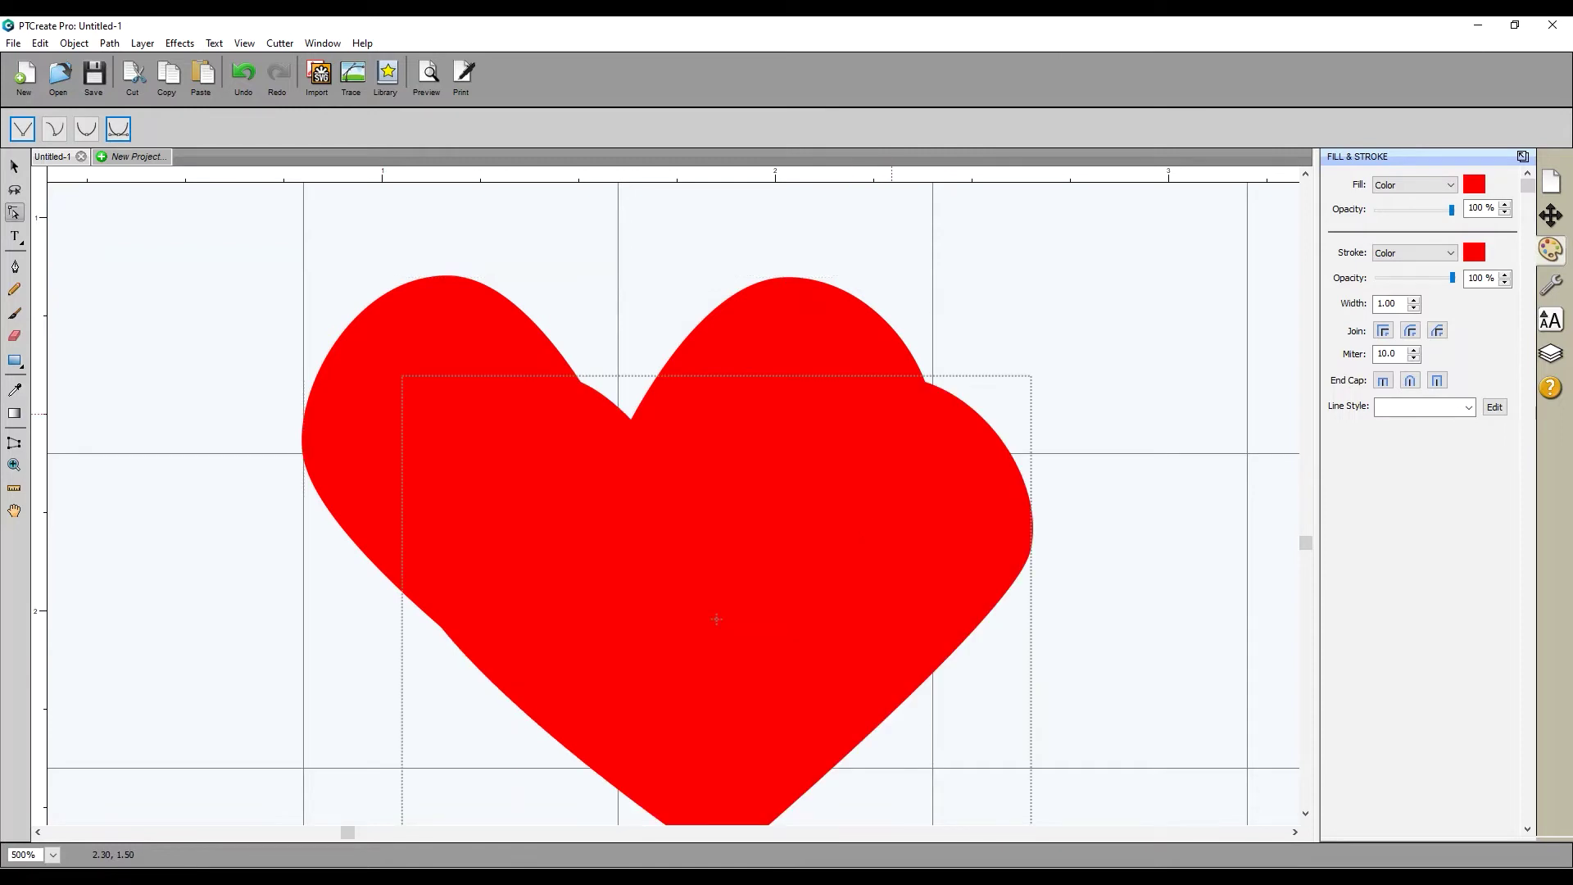
{"action": "key", "text": "ctrl+a"}
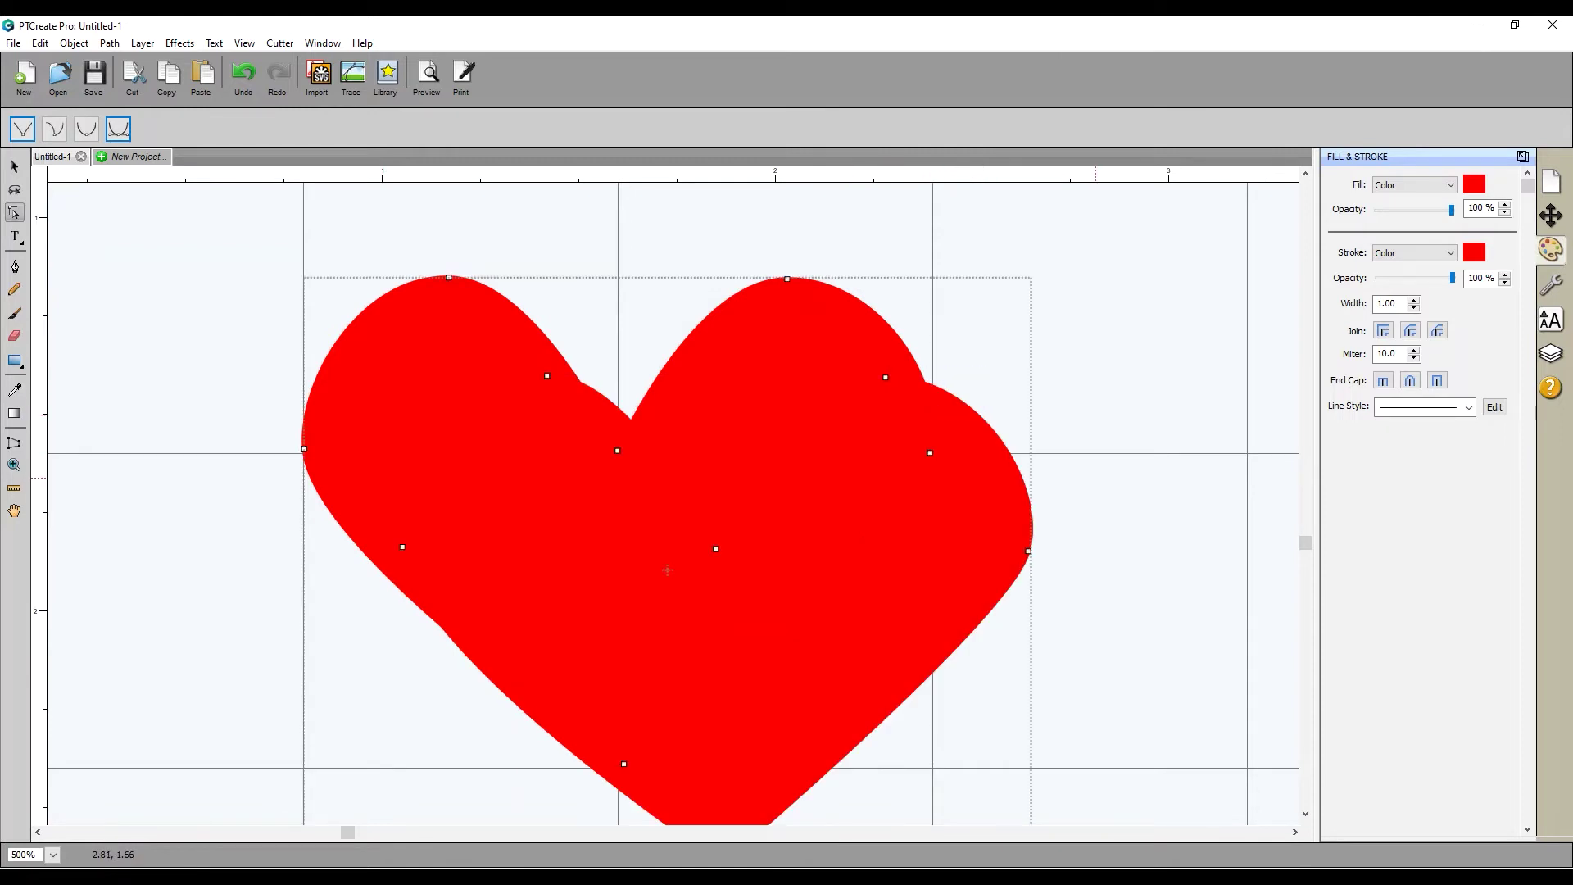
{"action": "left_click", "coordinate": [1096, 478]}
{"action": "left_click", "coordinate": [1006, 479]}
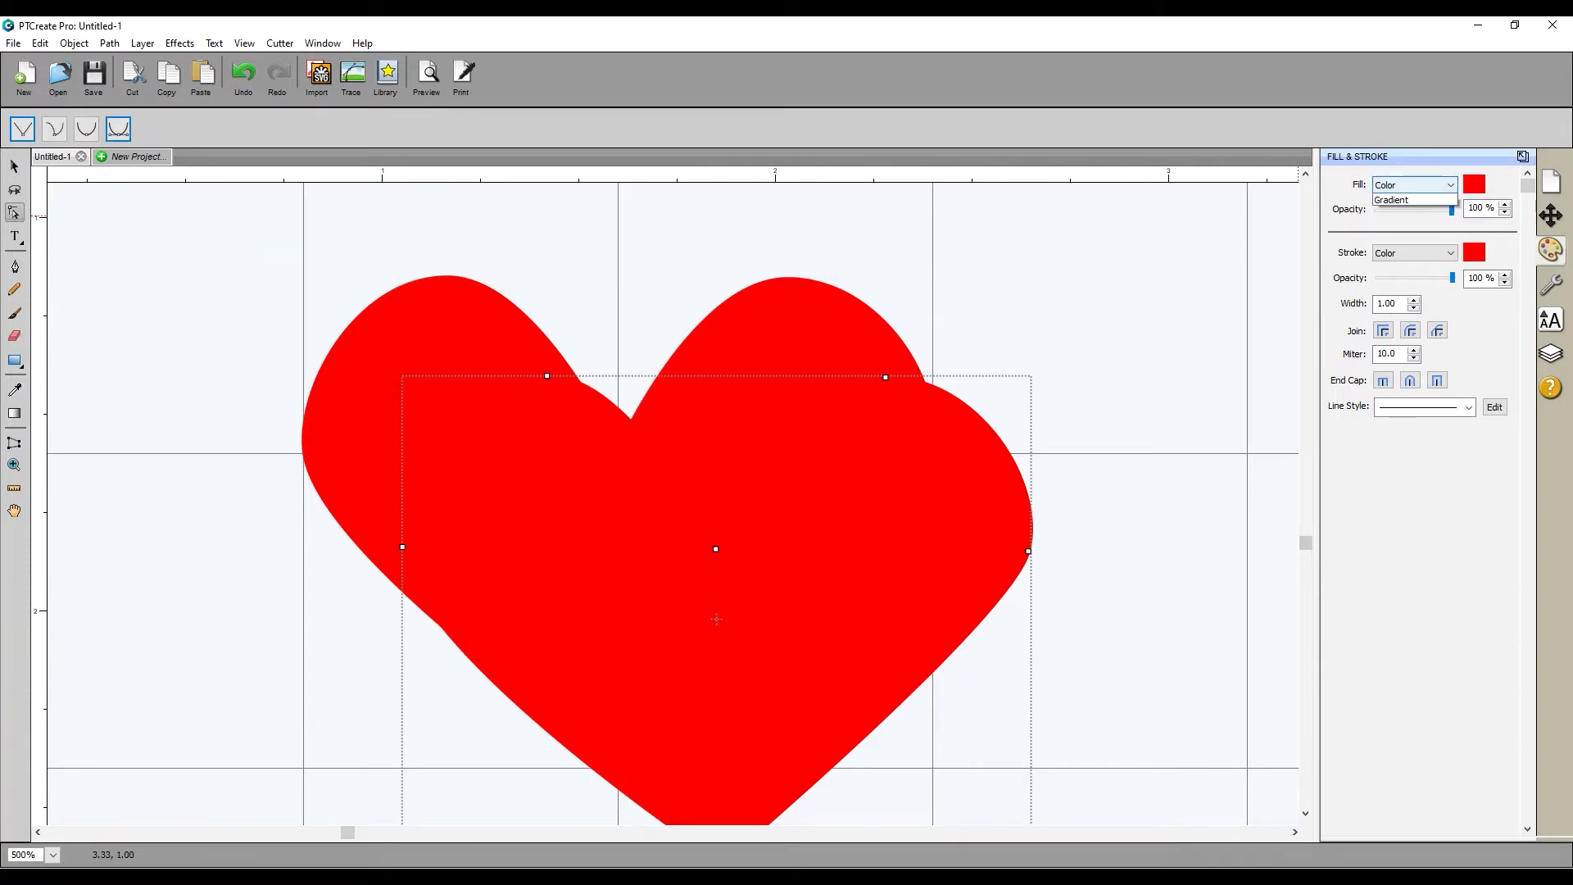
Remove the duplicate heart's fill and set its stroke color to purple, 8000FF
{"action": "left_click", "coordinate": [1415, 184]}
{"action": "left_click", "coordinate": [1391, 200]}
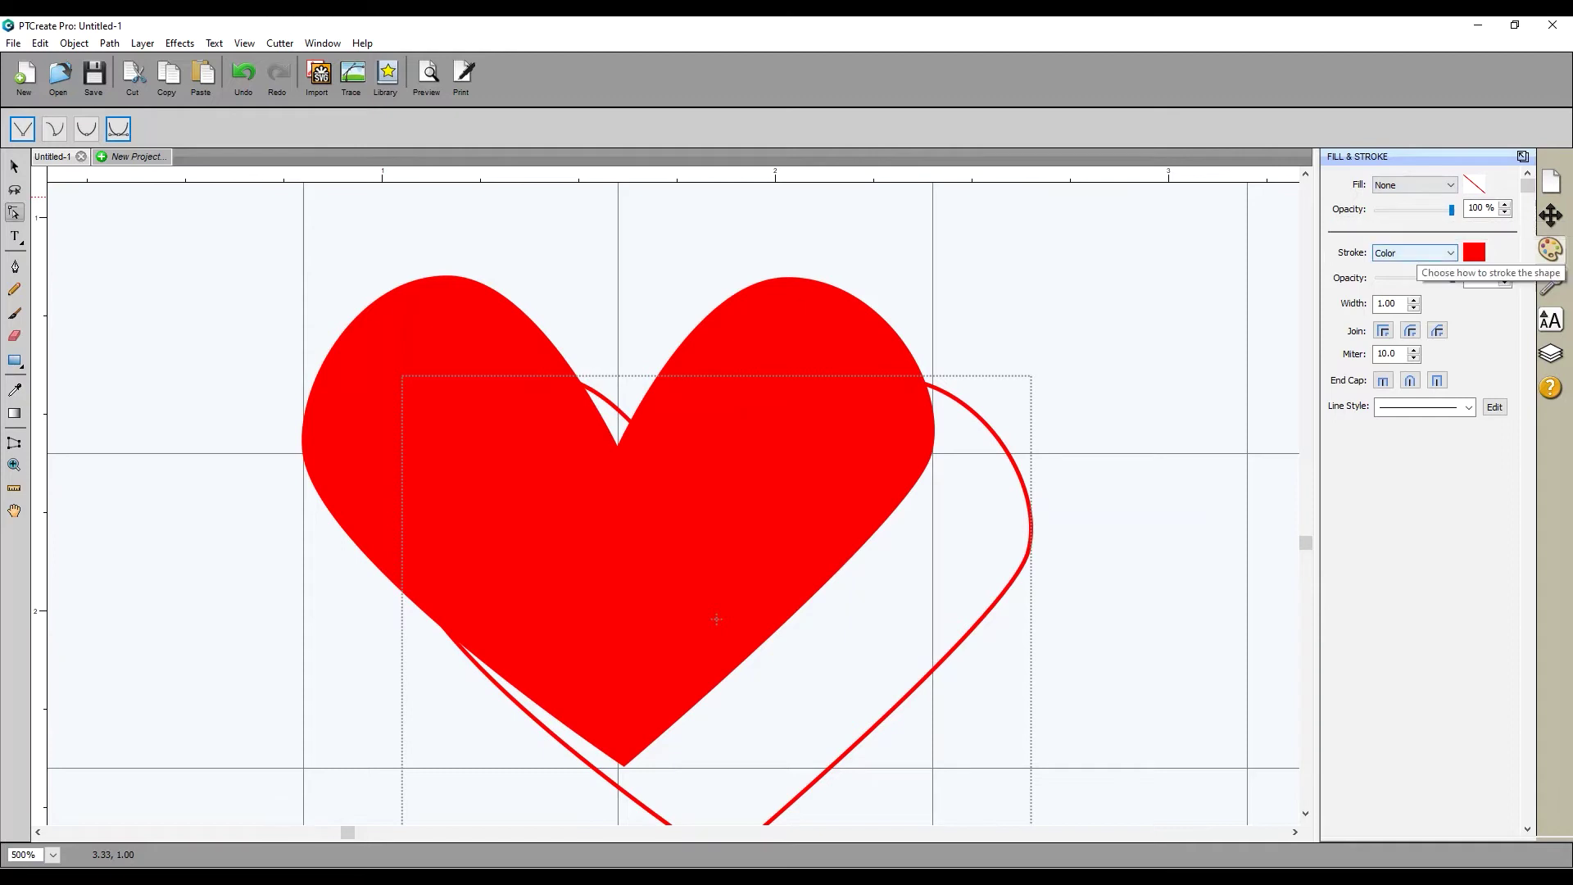
{"action": "left_click", "coordinate": [1474, 252]}
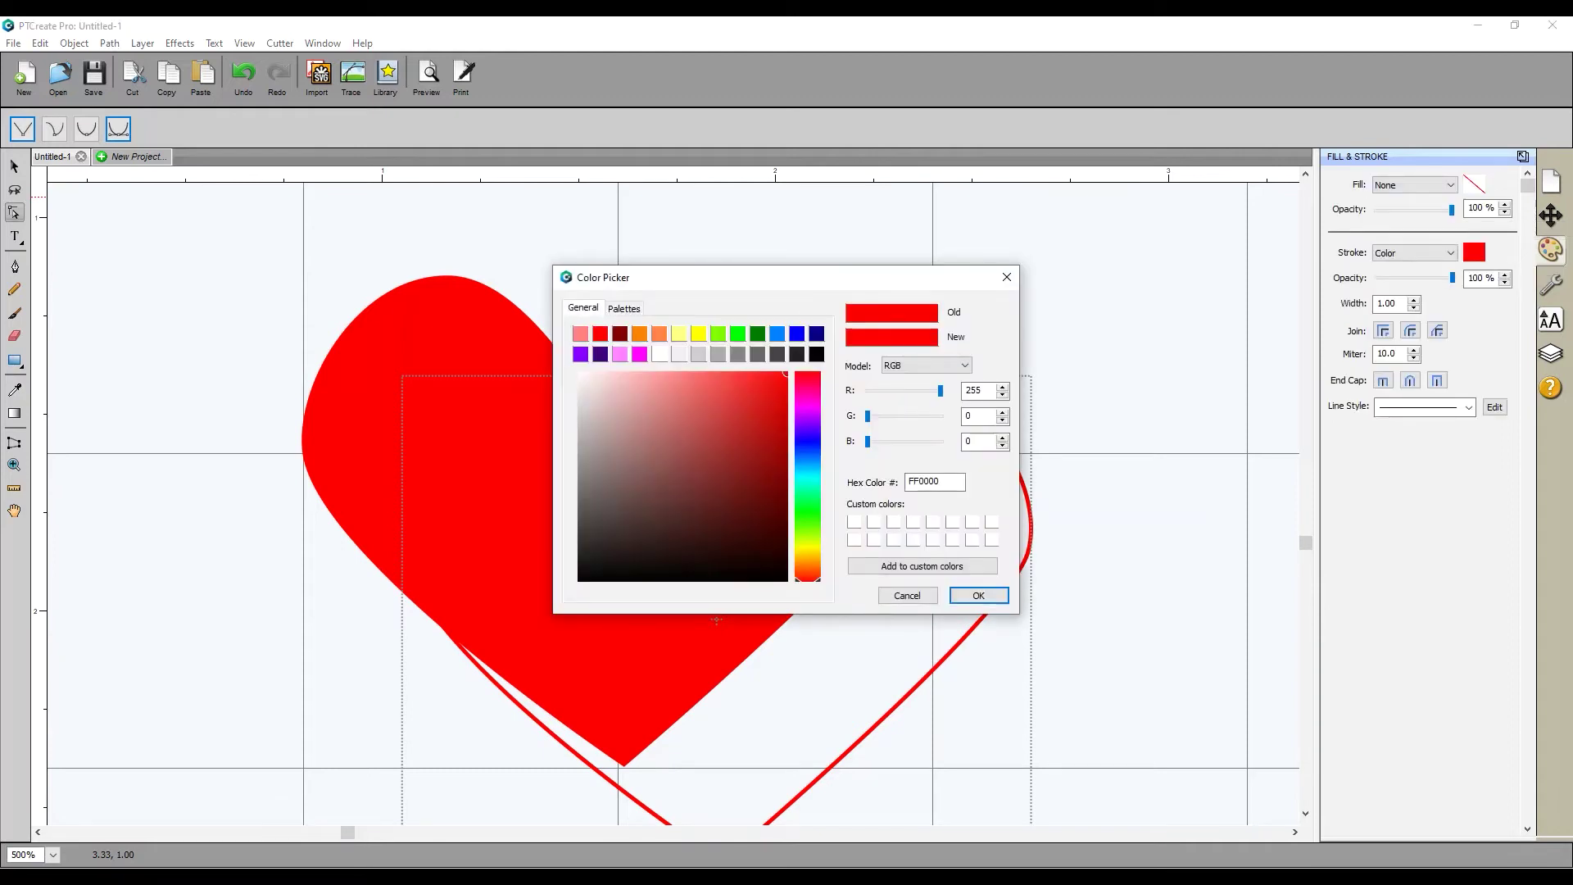
{"action": "left_click", "coordinate": [580, 354]}
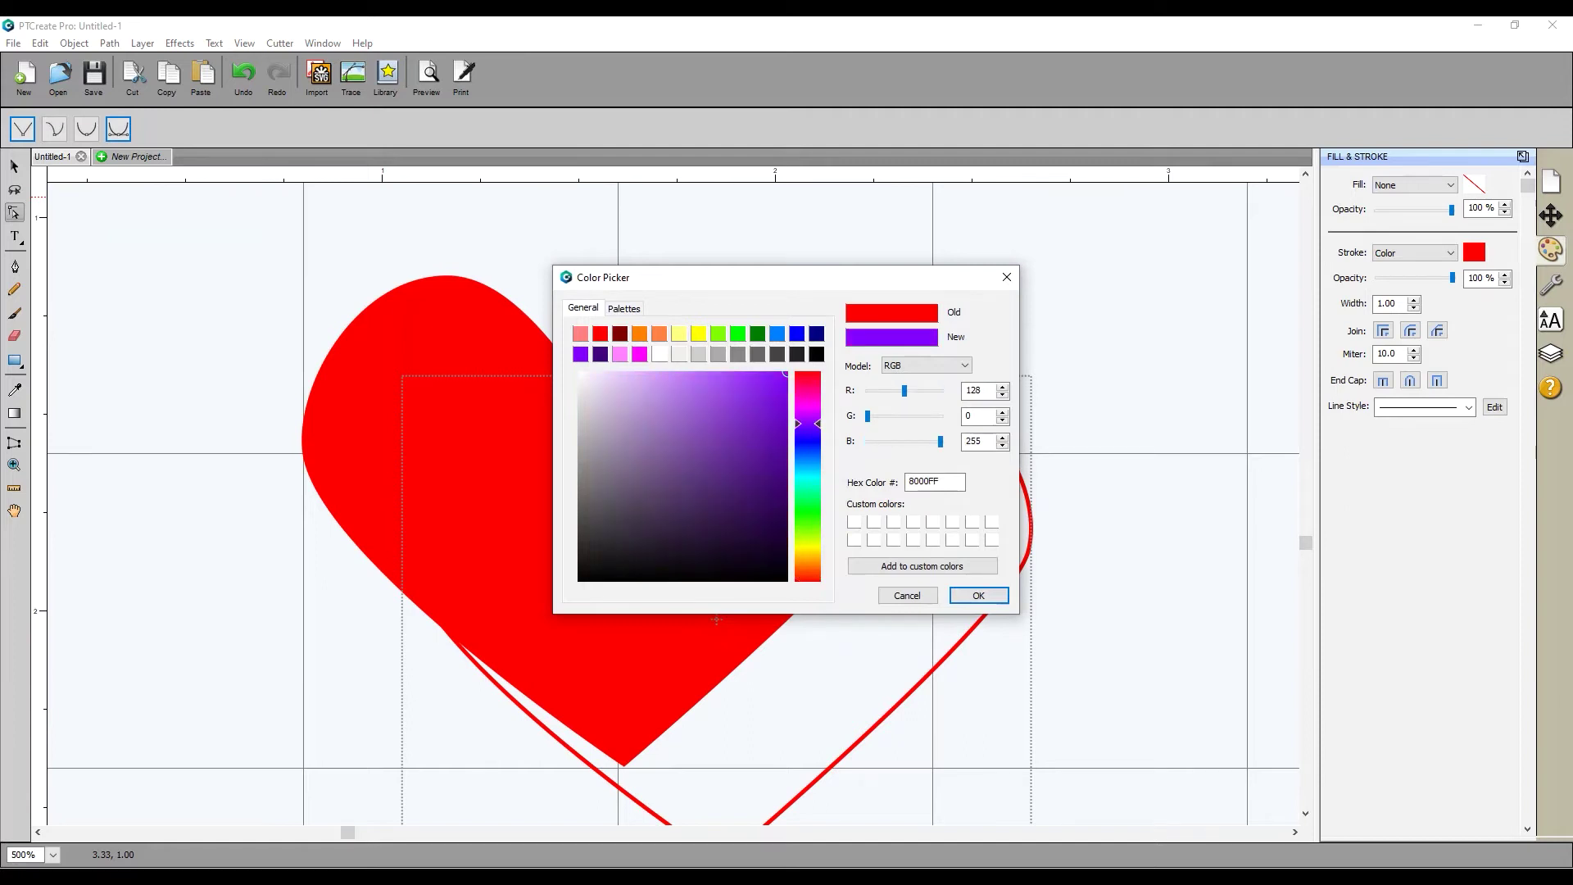
{"action": "left_click", "coordinate": [979, 595]}
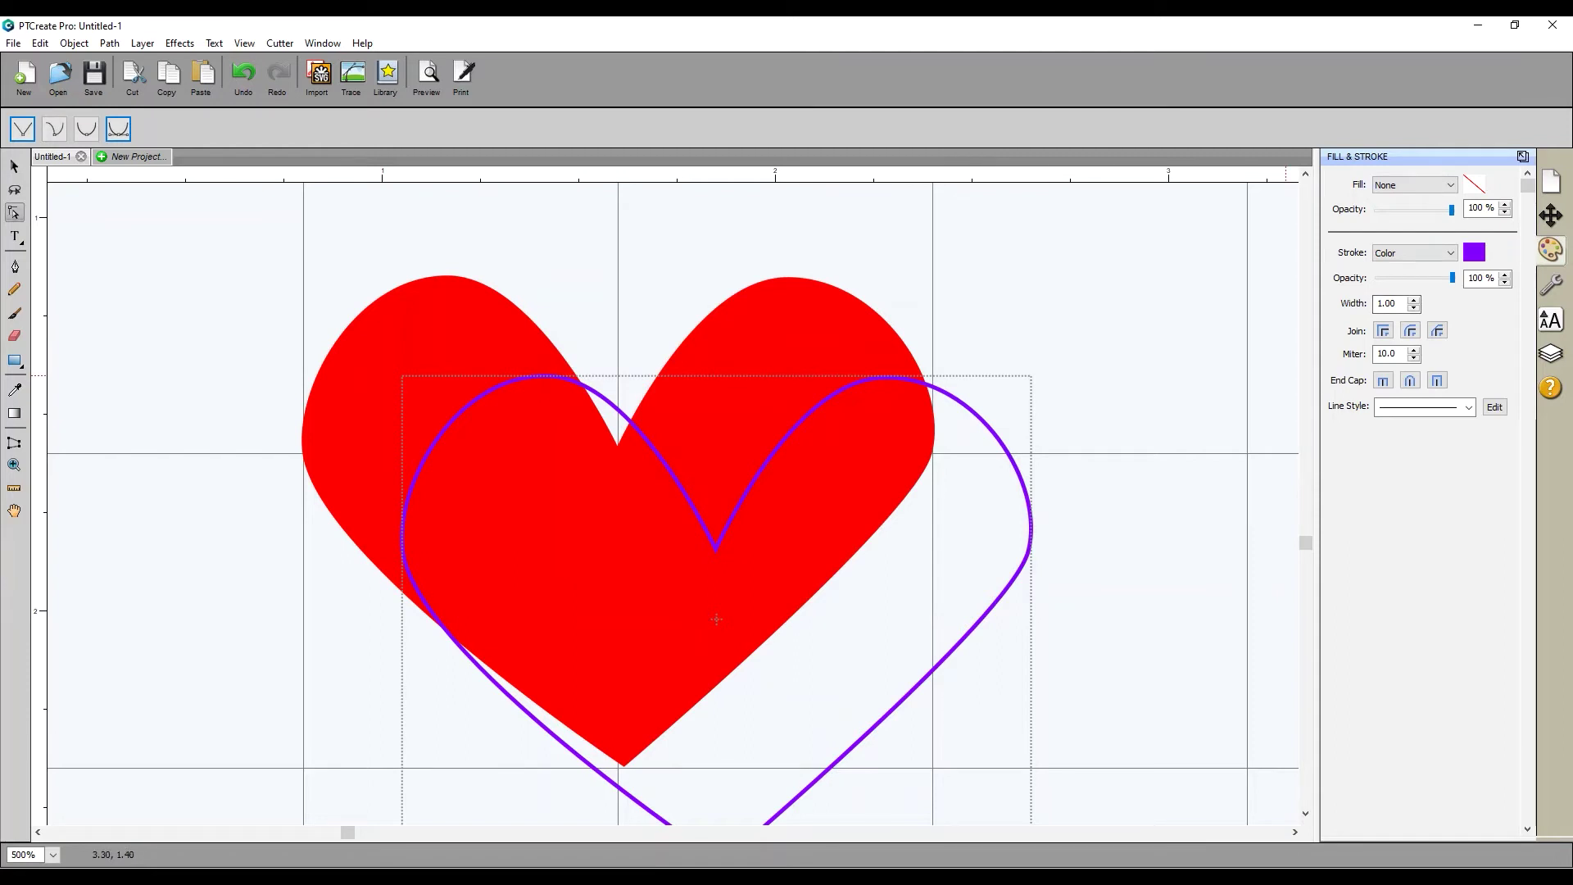
Set the cut line type of the purple heart outline to Cut only
{"action": "left_click", "coordinate": [1550, 285]}
{"action": "left_click", "coordinate": [1453, 286]}
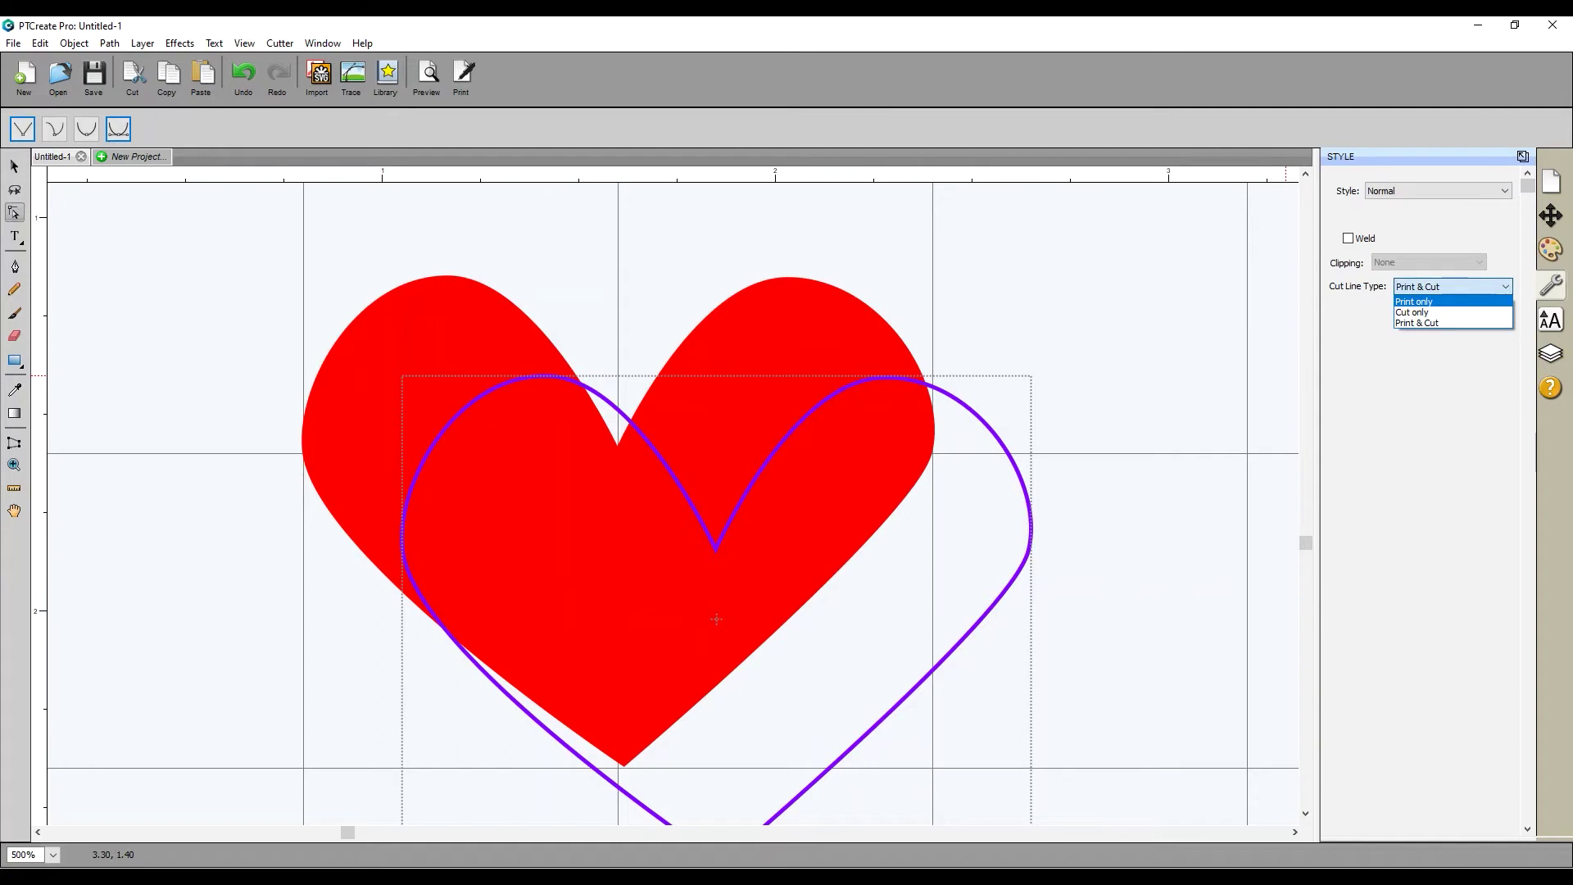
{"action": "key", "text": "Down"}
{"action": "key", "text": "Return"}
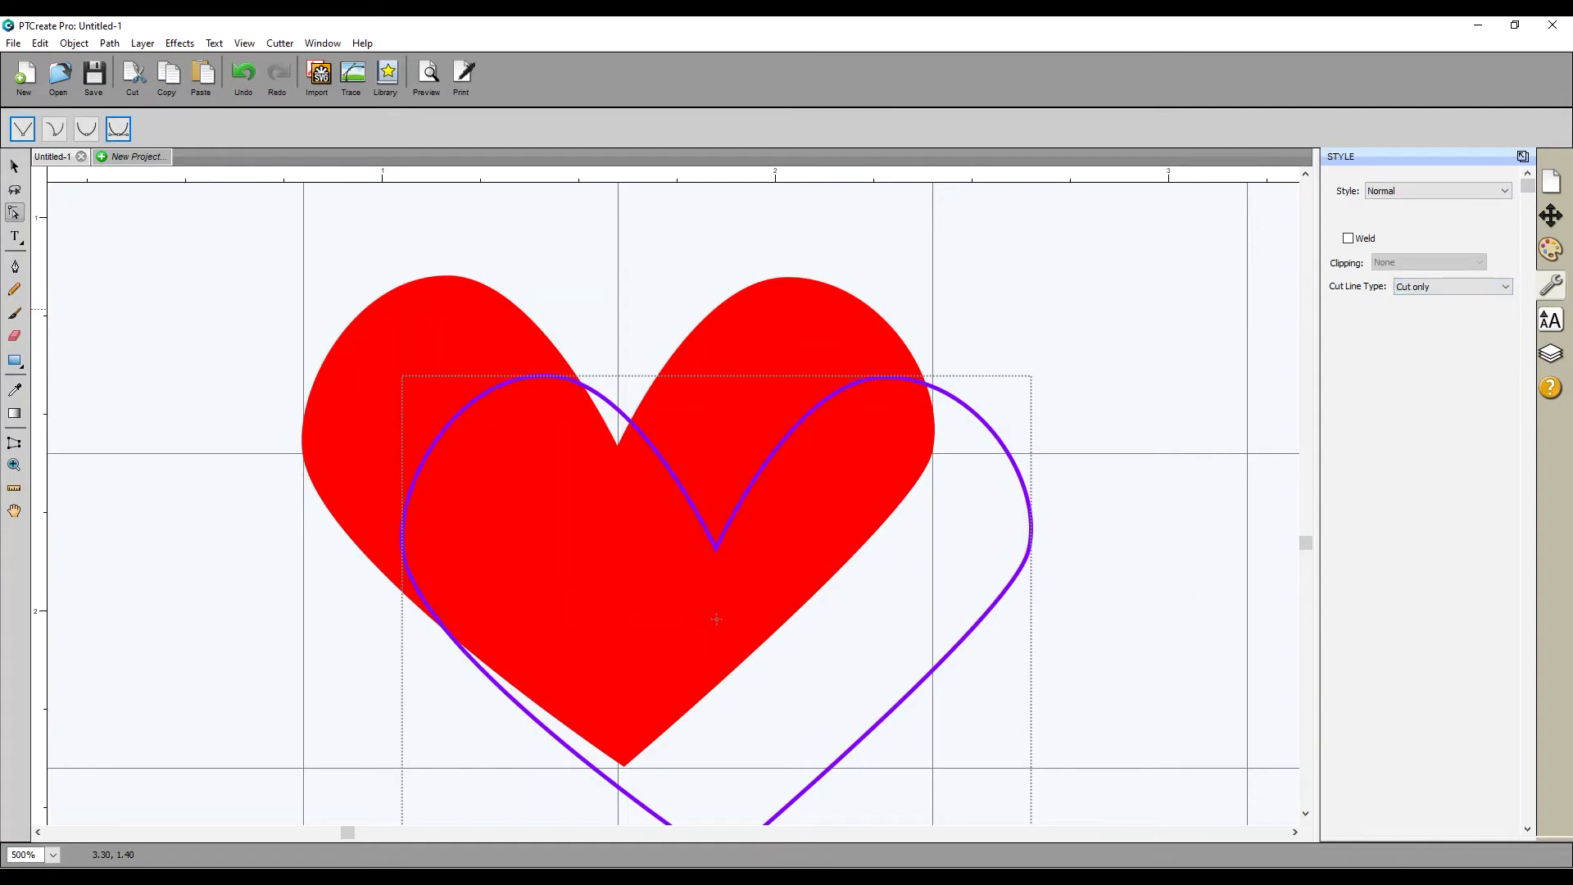
Select the red heart and set its cut line type to Print only
{"action": "left_click", "coordinate": [619, 520]}
{"action": "left_click", "coordinate": [1452, 286]}
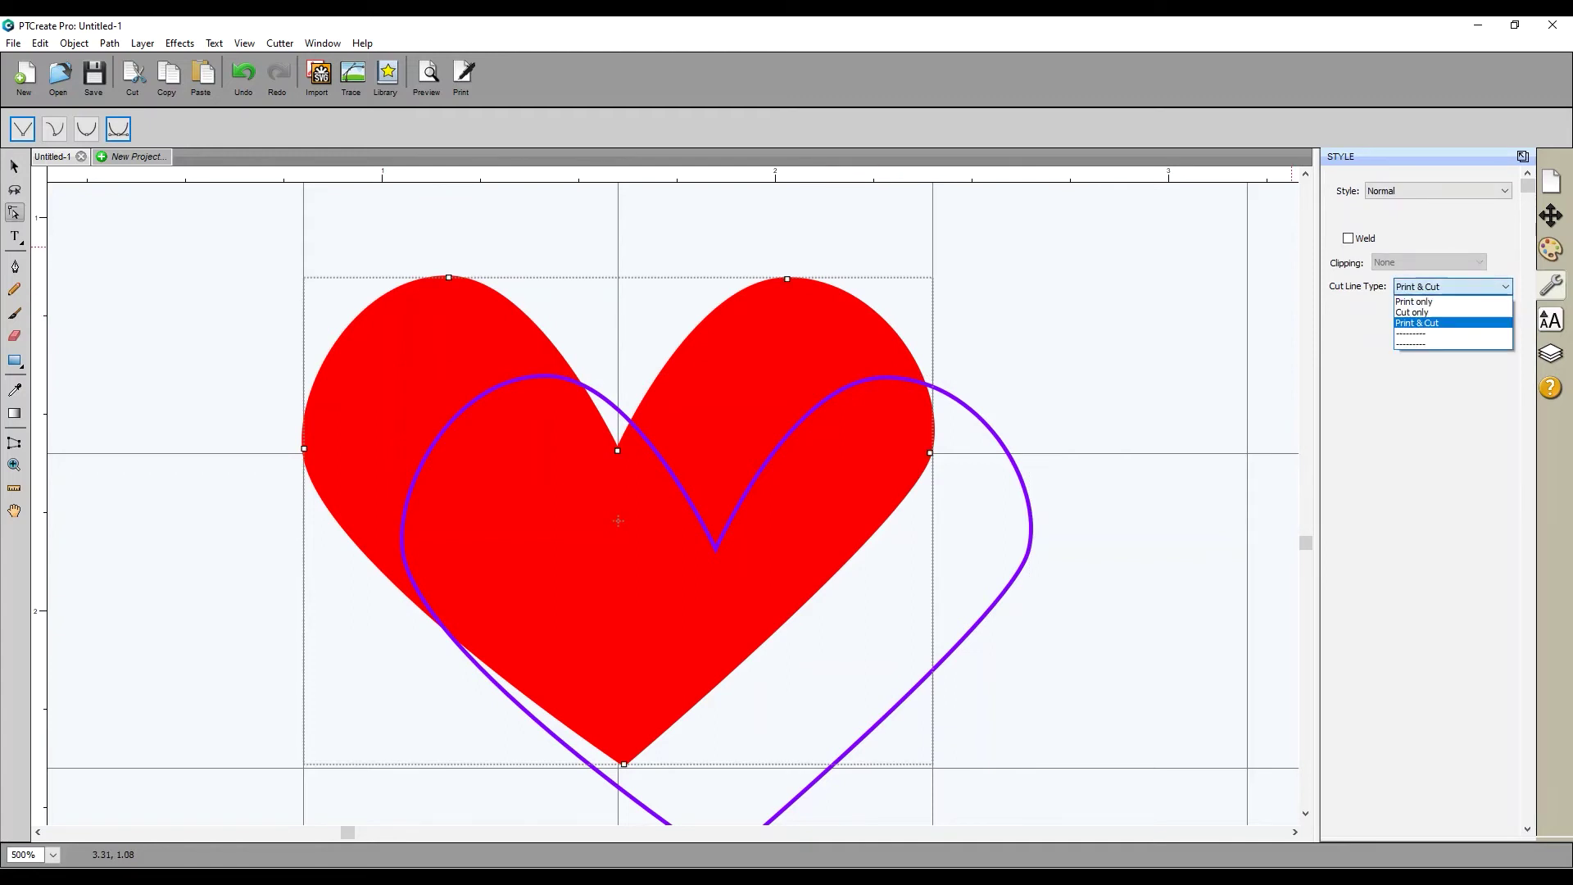
{"action": "key", "text": "Return"}
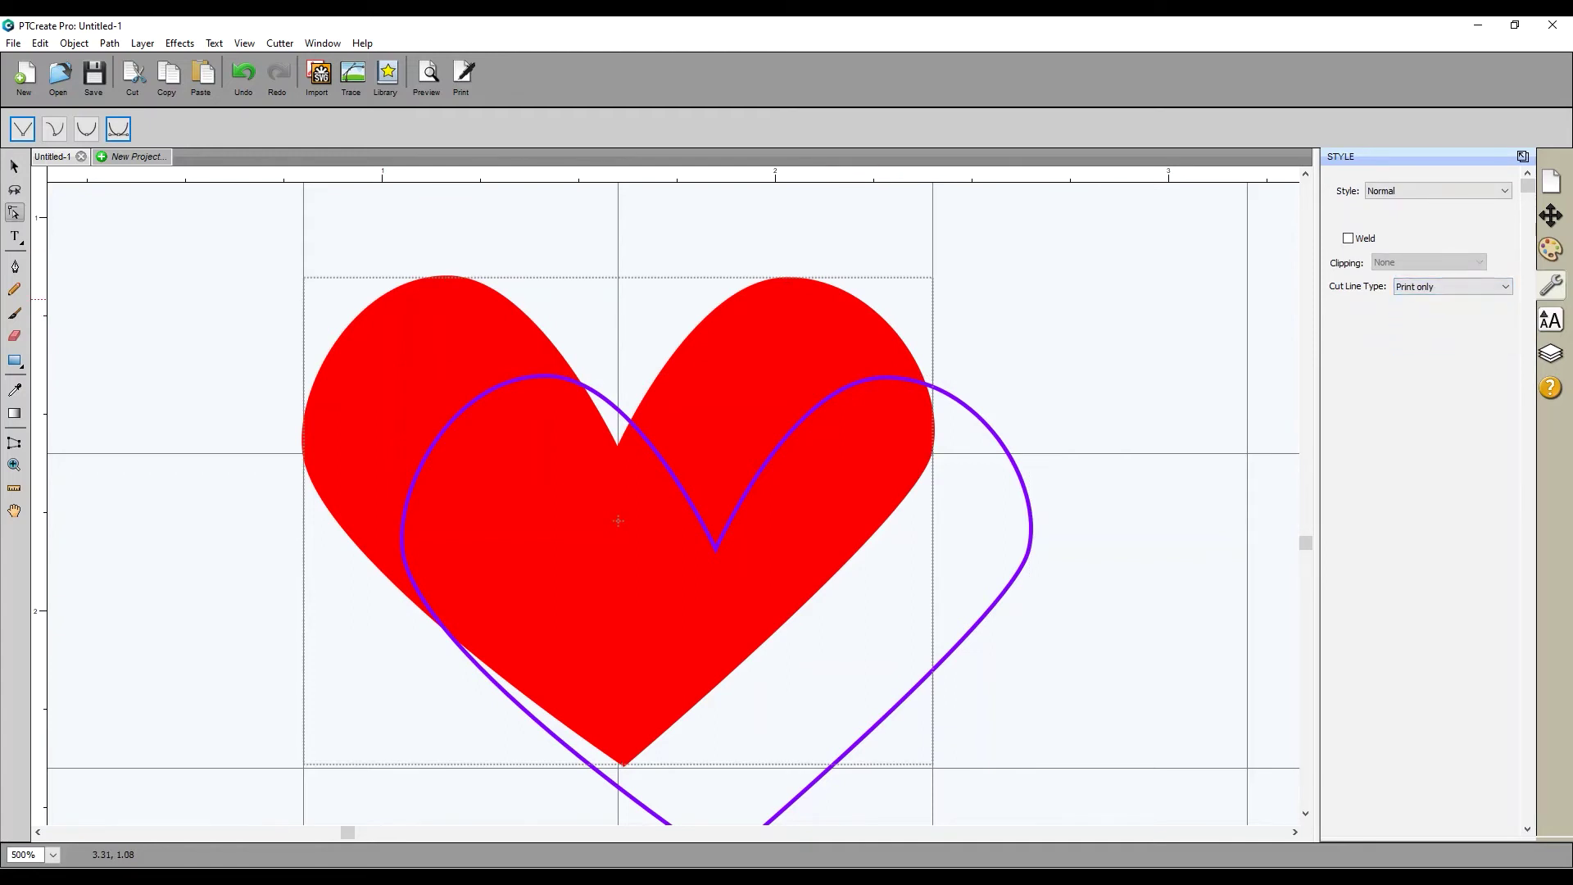
Center both hearts vertically and horizontally on the page so they overlap, and deselect them
{"action": "key", "text": "ctrl+a"}
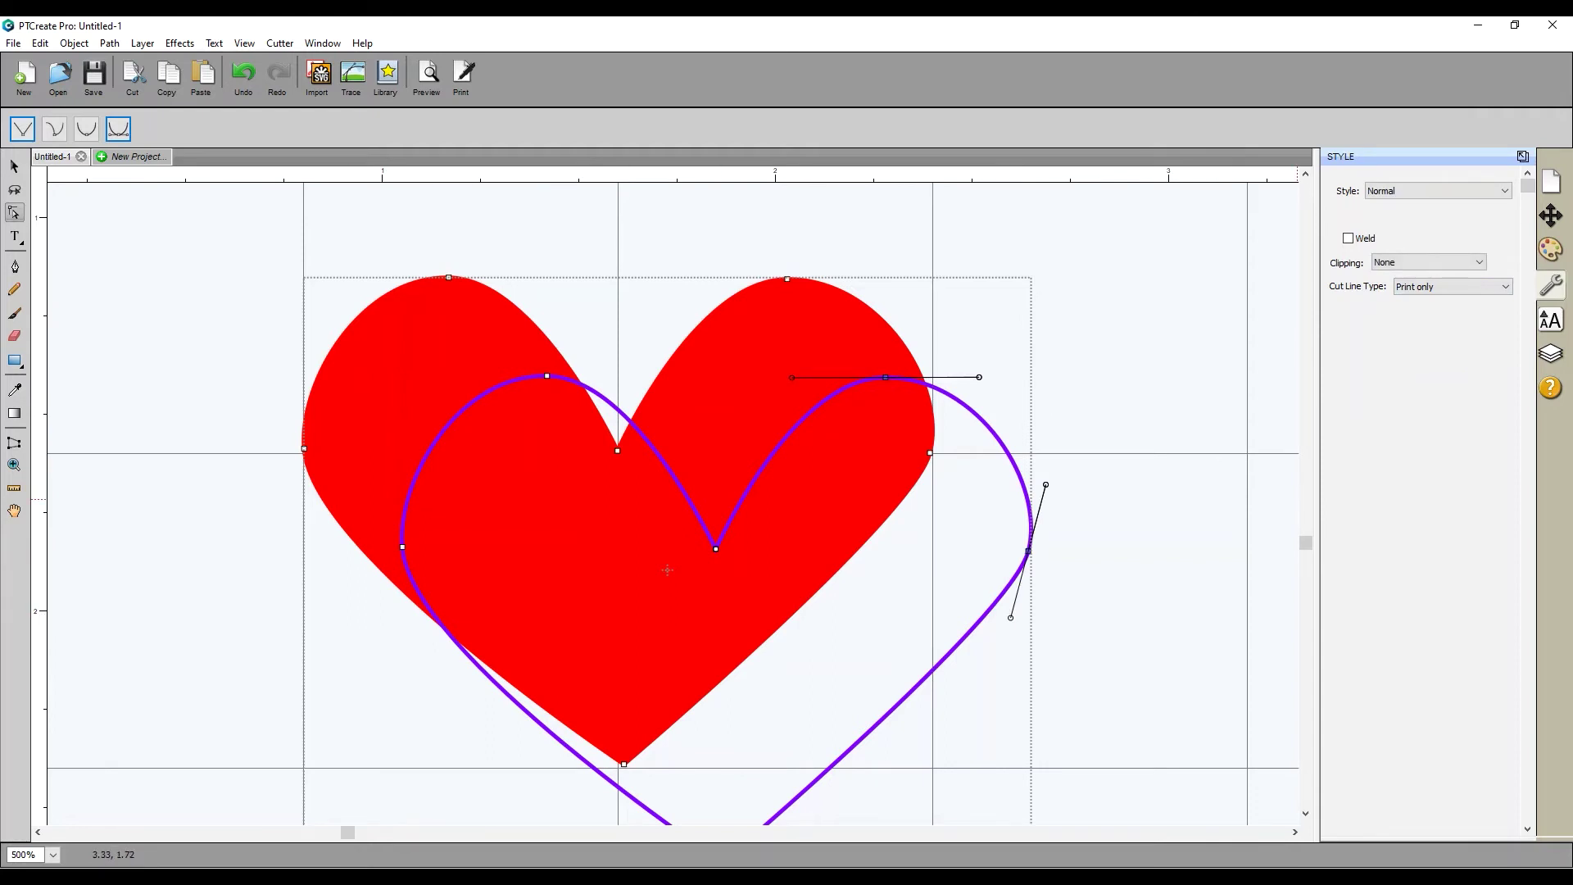
{"action": "left_click", "coordinate": [1549, 216]}
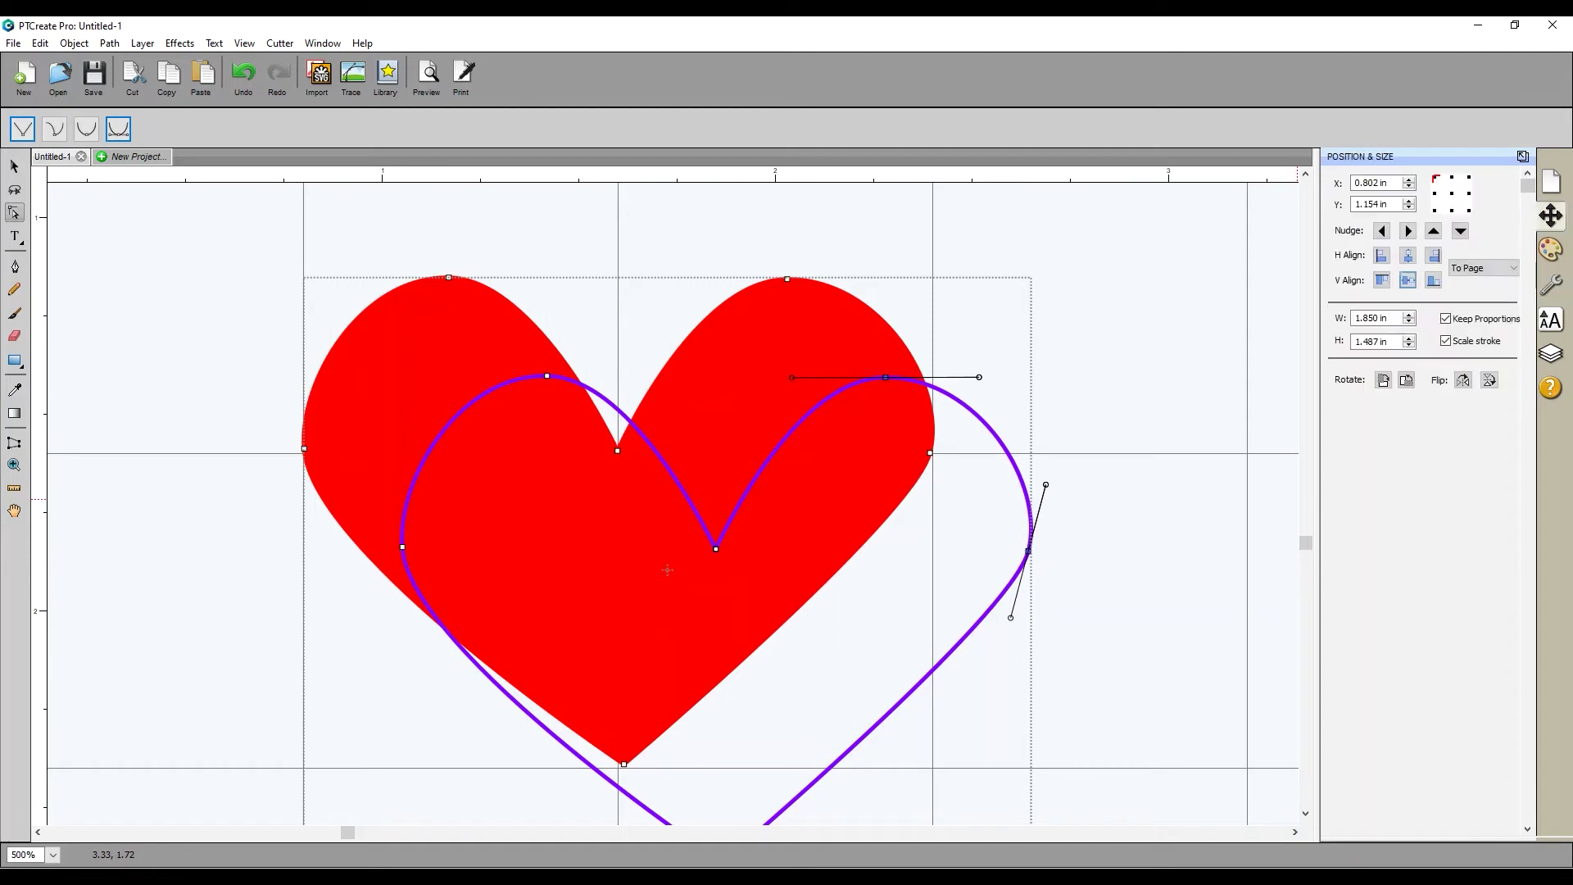
{"action": "left_click", "coordinate": [1407, 281]}
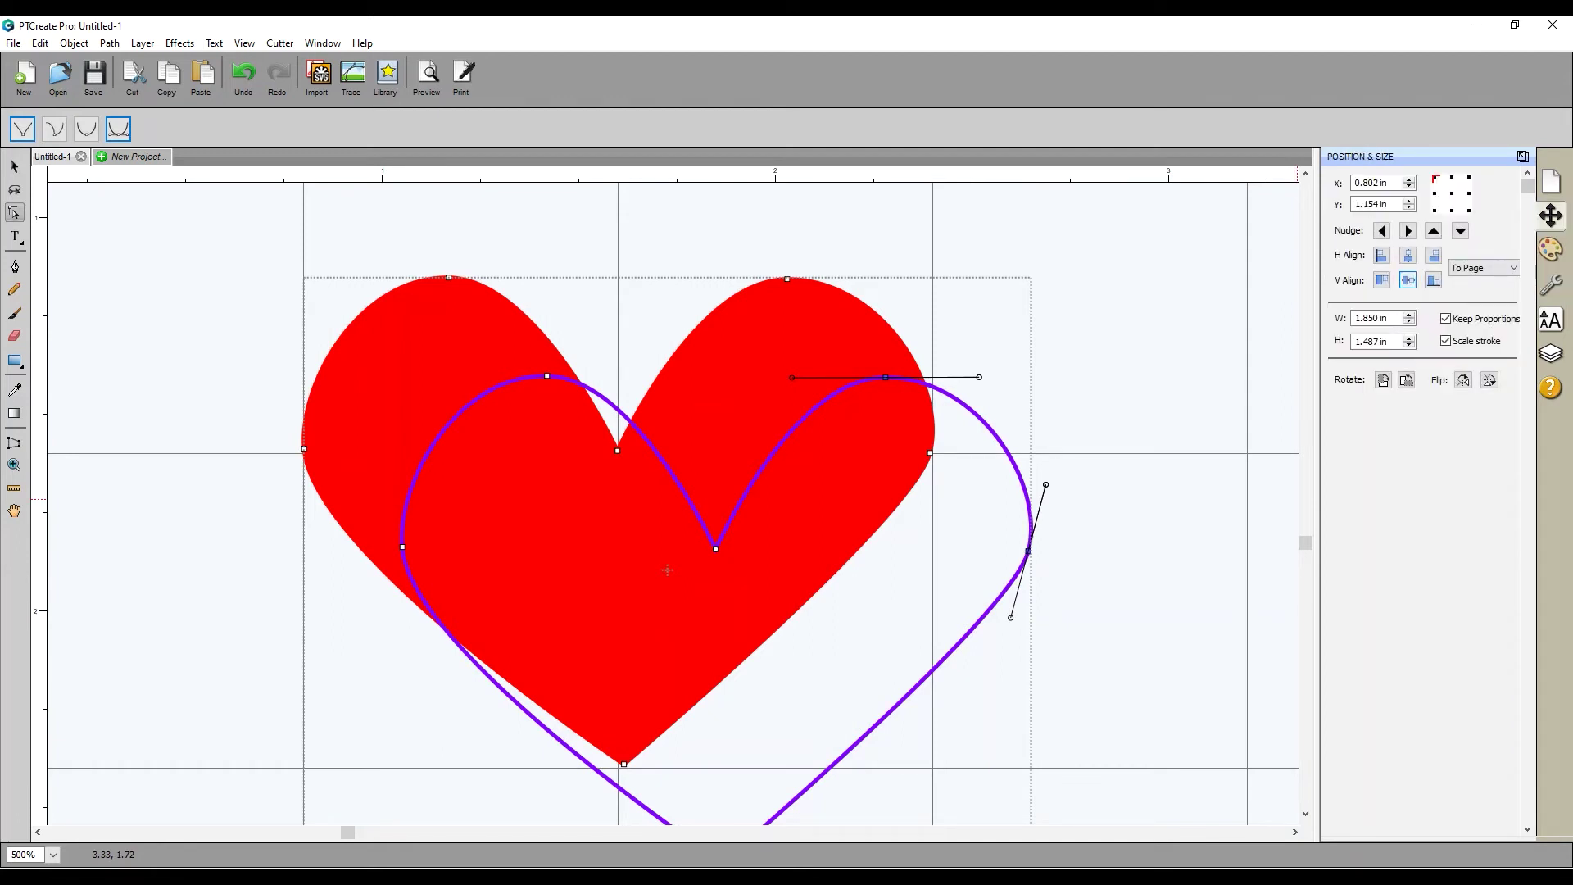
{"action": "left_click", "coordinate": [1408, 256]}
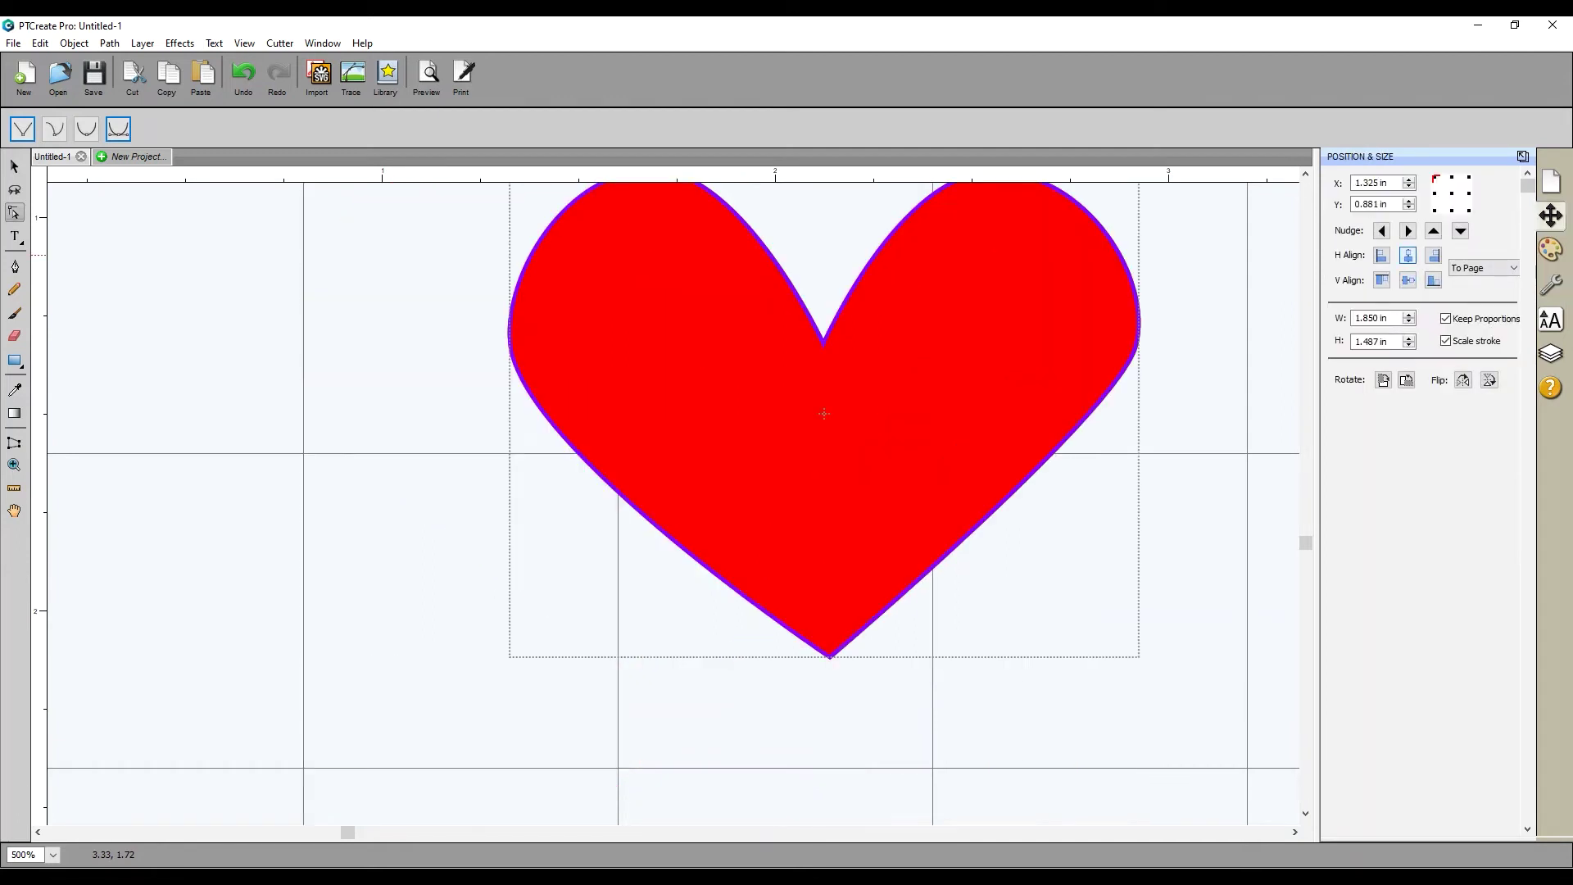
{"action": "left_click", "coordinate": [52, 855]}
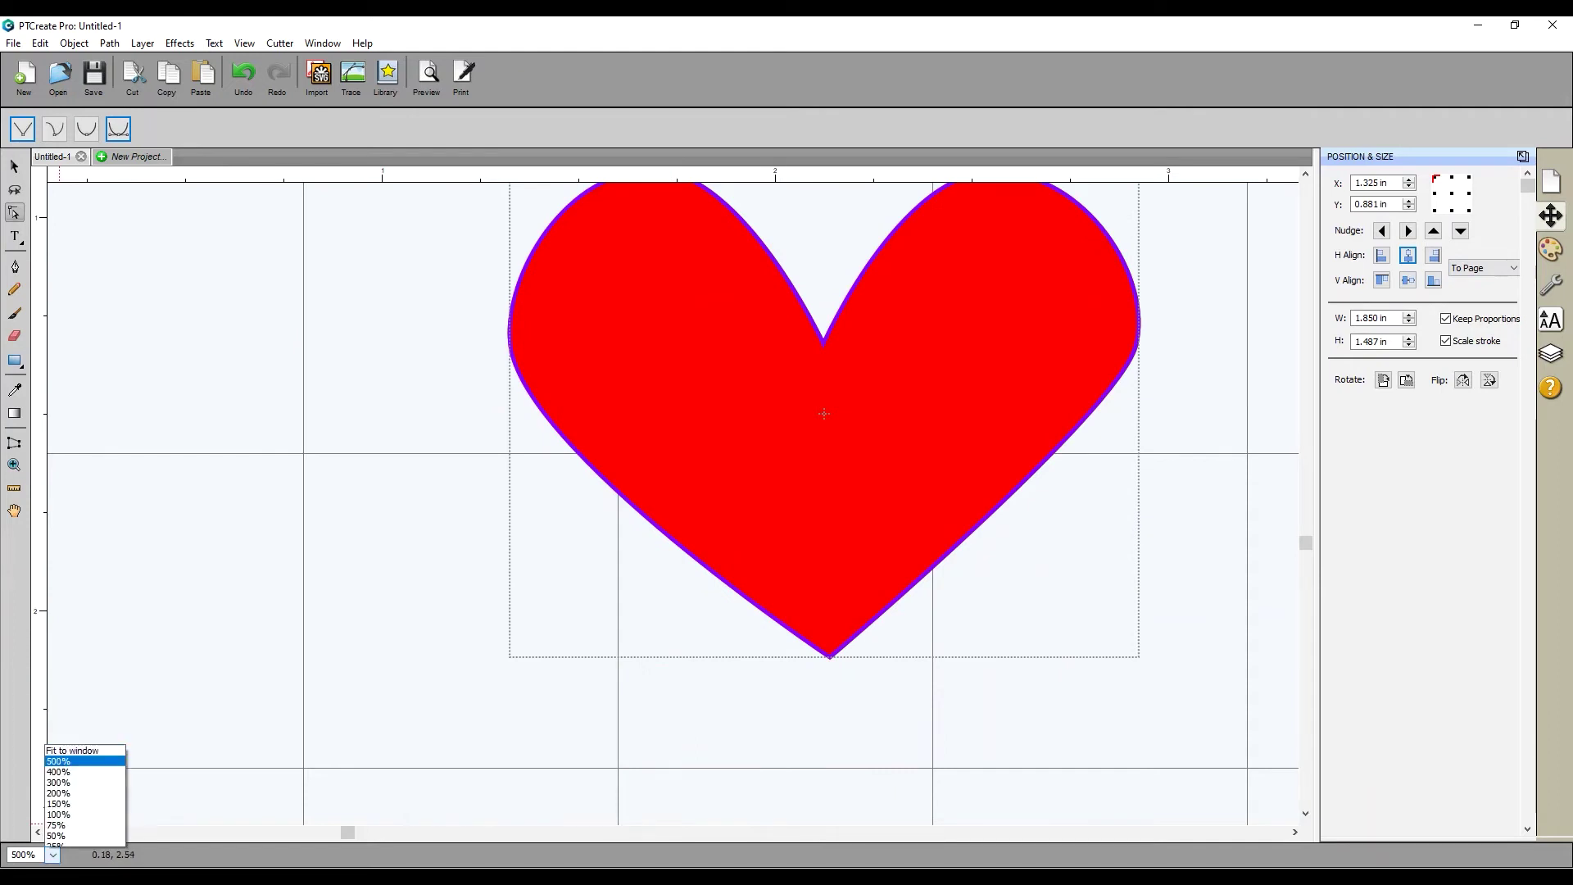
{"action": "left_click", "coordinate": [72, 745]}
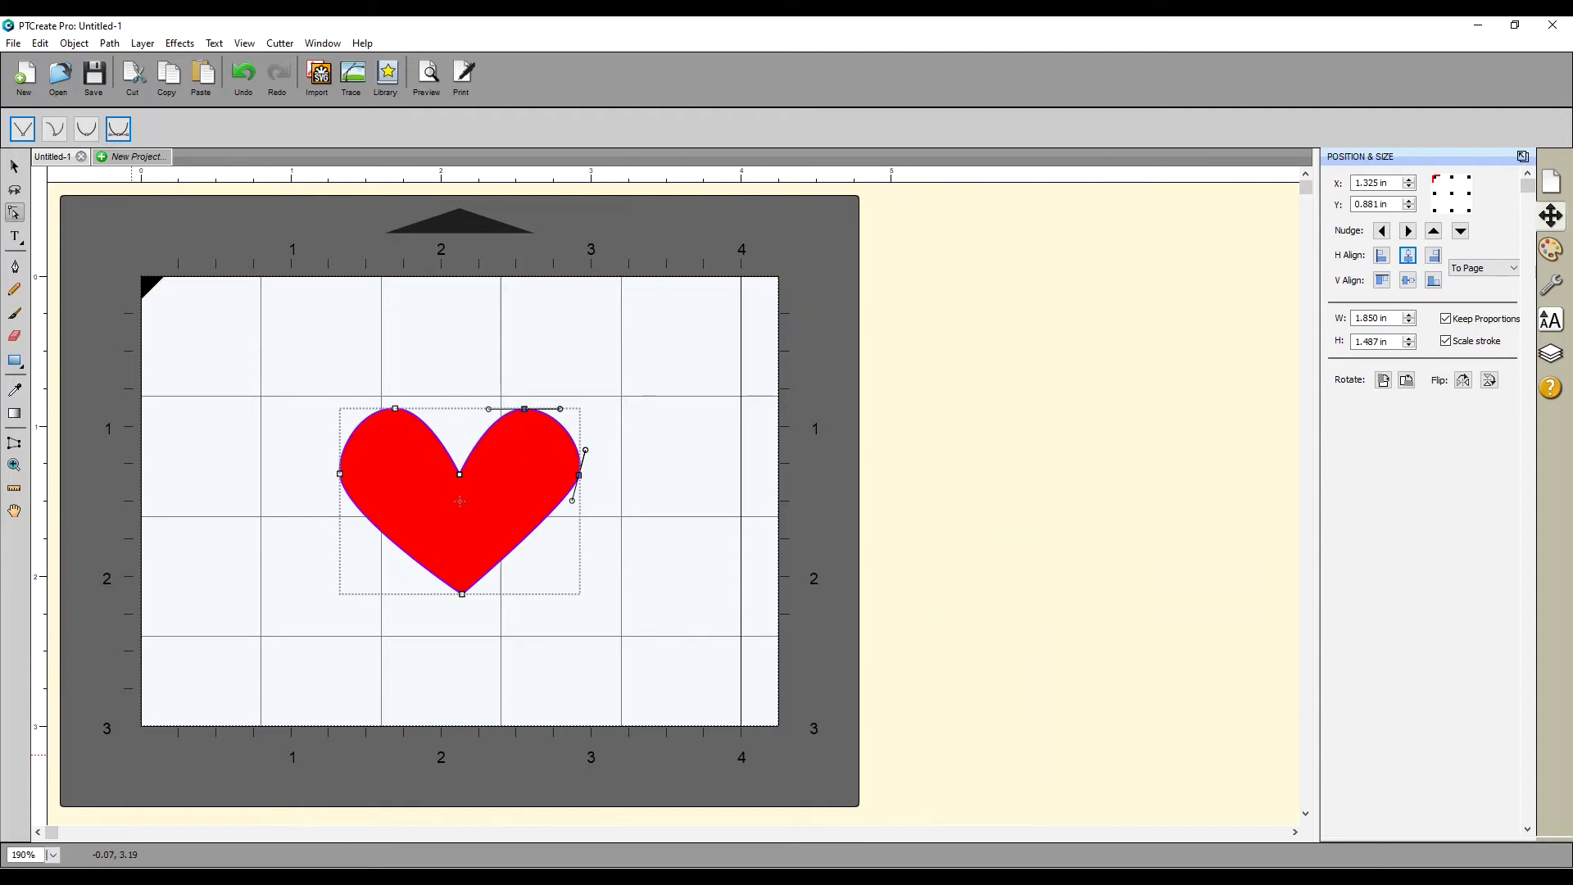
{"action": "left_click", "coordinate": [650, 613]}
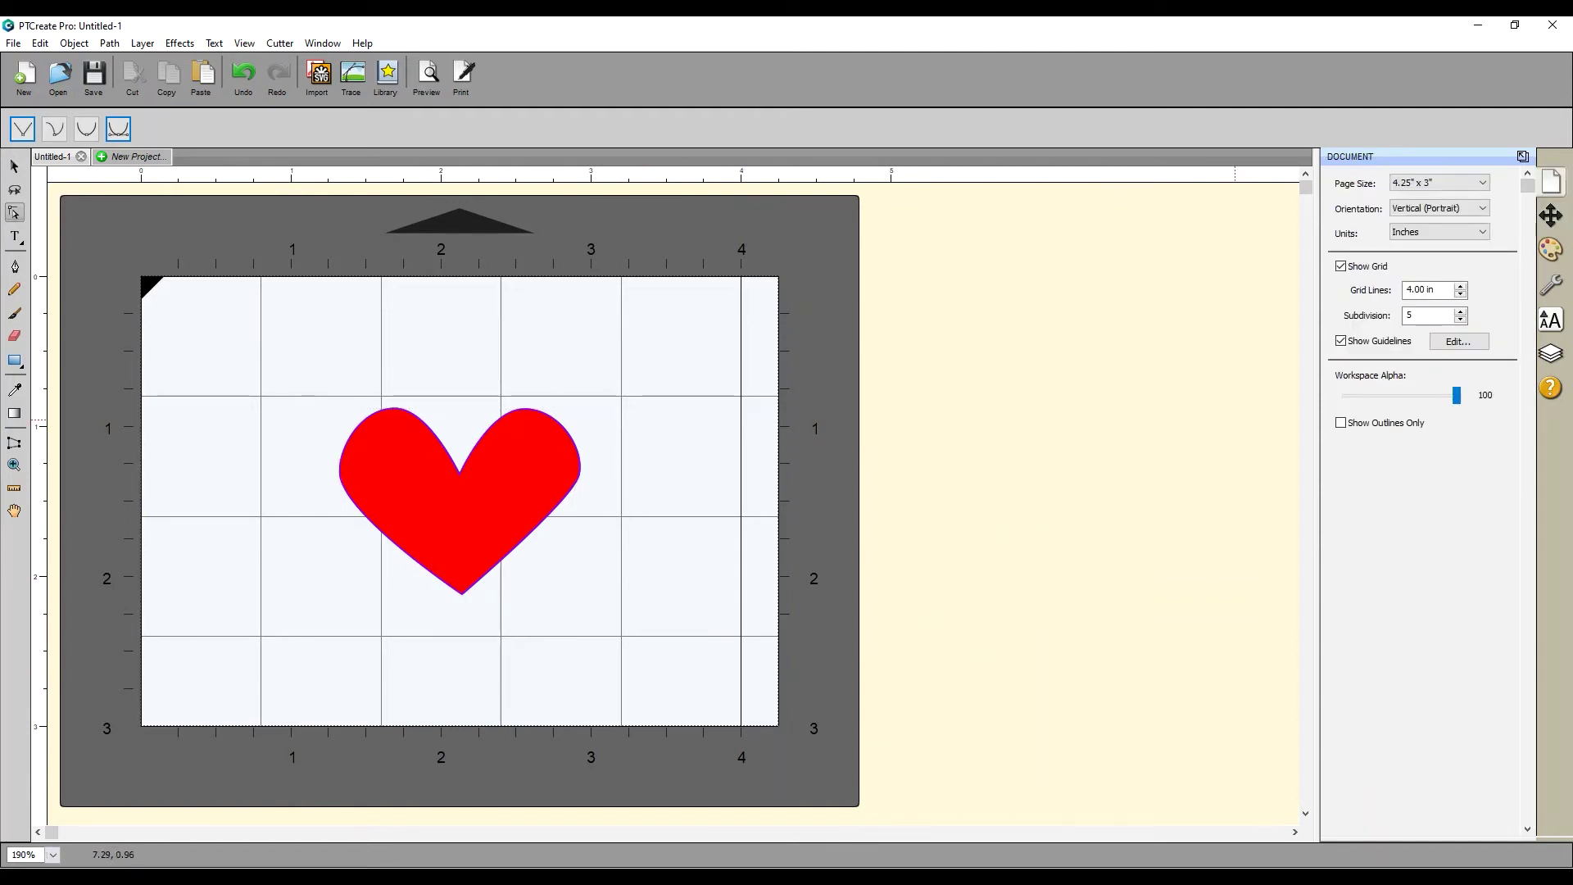
Select the purple outline's layer and inset its path by 0.020 in with a Regular offset and miter 1.00
{"action": "left_click", "coordinate": [1551, 353]}
{"action": "left_click", "coordinate": [1444, 197]}
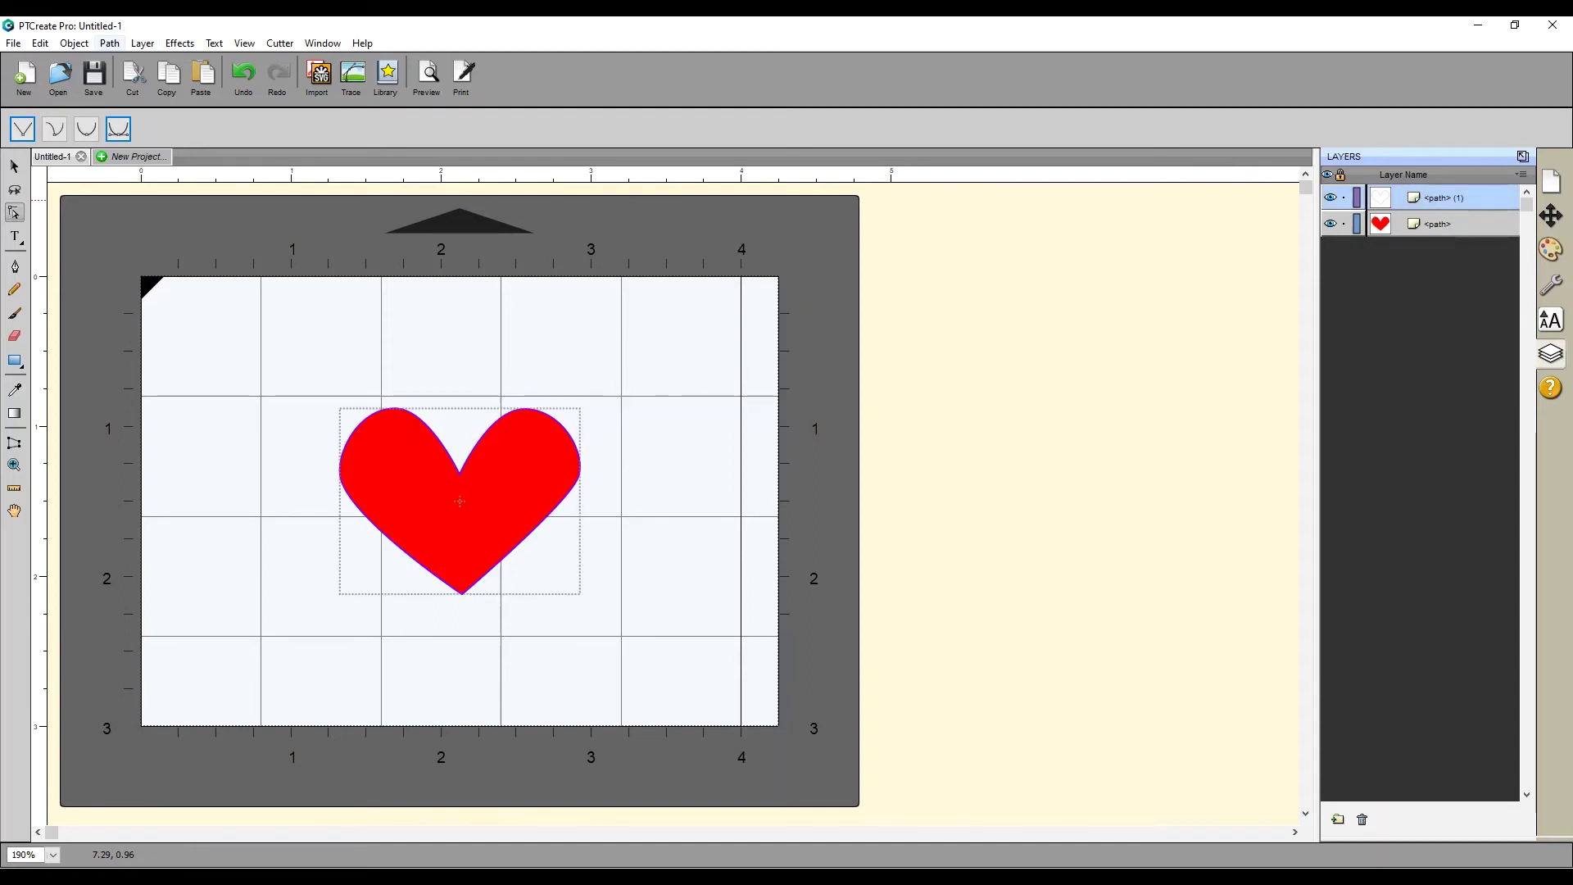
{"action": "left_click", "coordinate": [109, 43]}
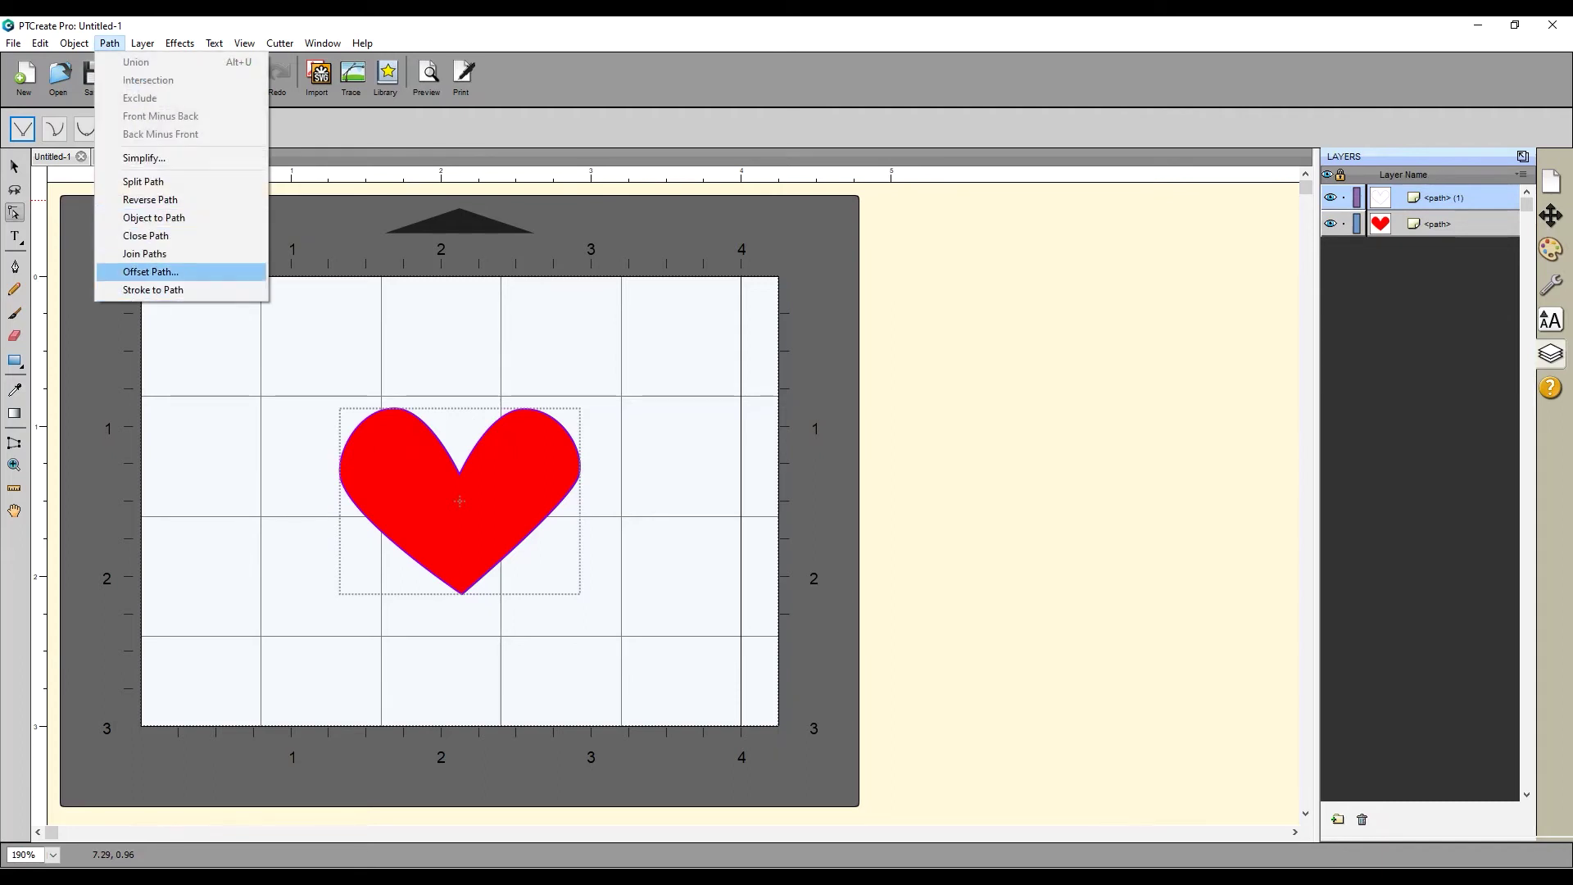
{"action": "left_click", "coordinate": [151, 271]}
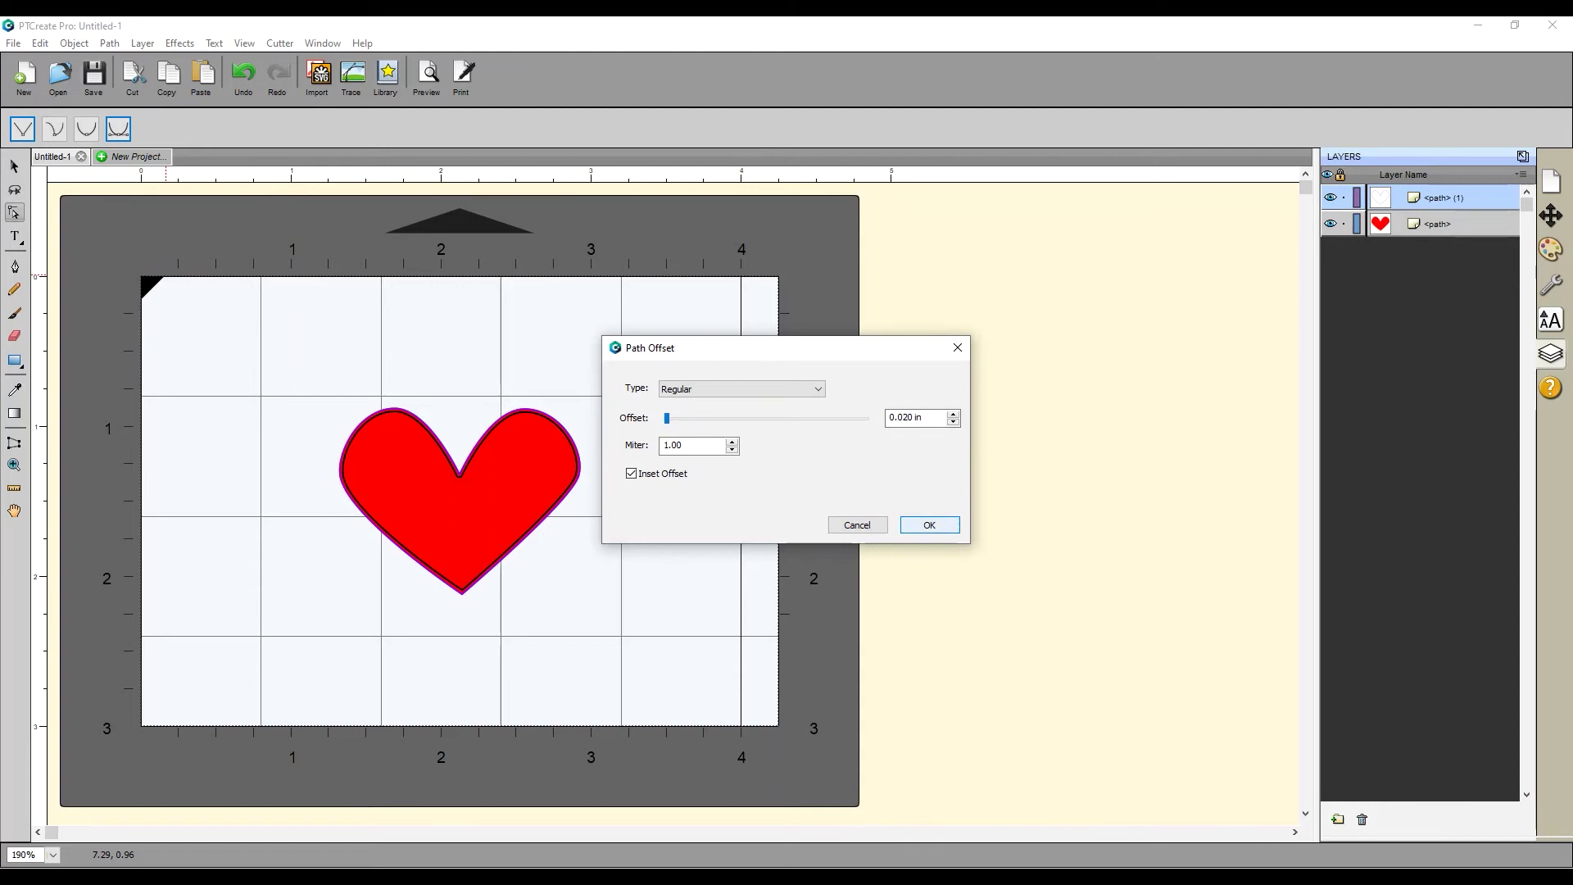
{"action": "left_click", "coordinate": [926, 522]}
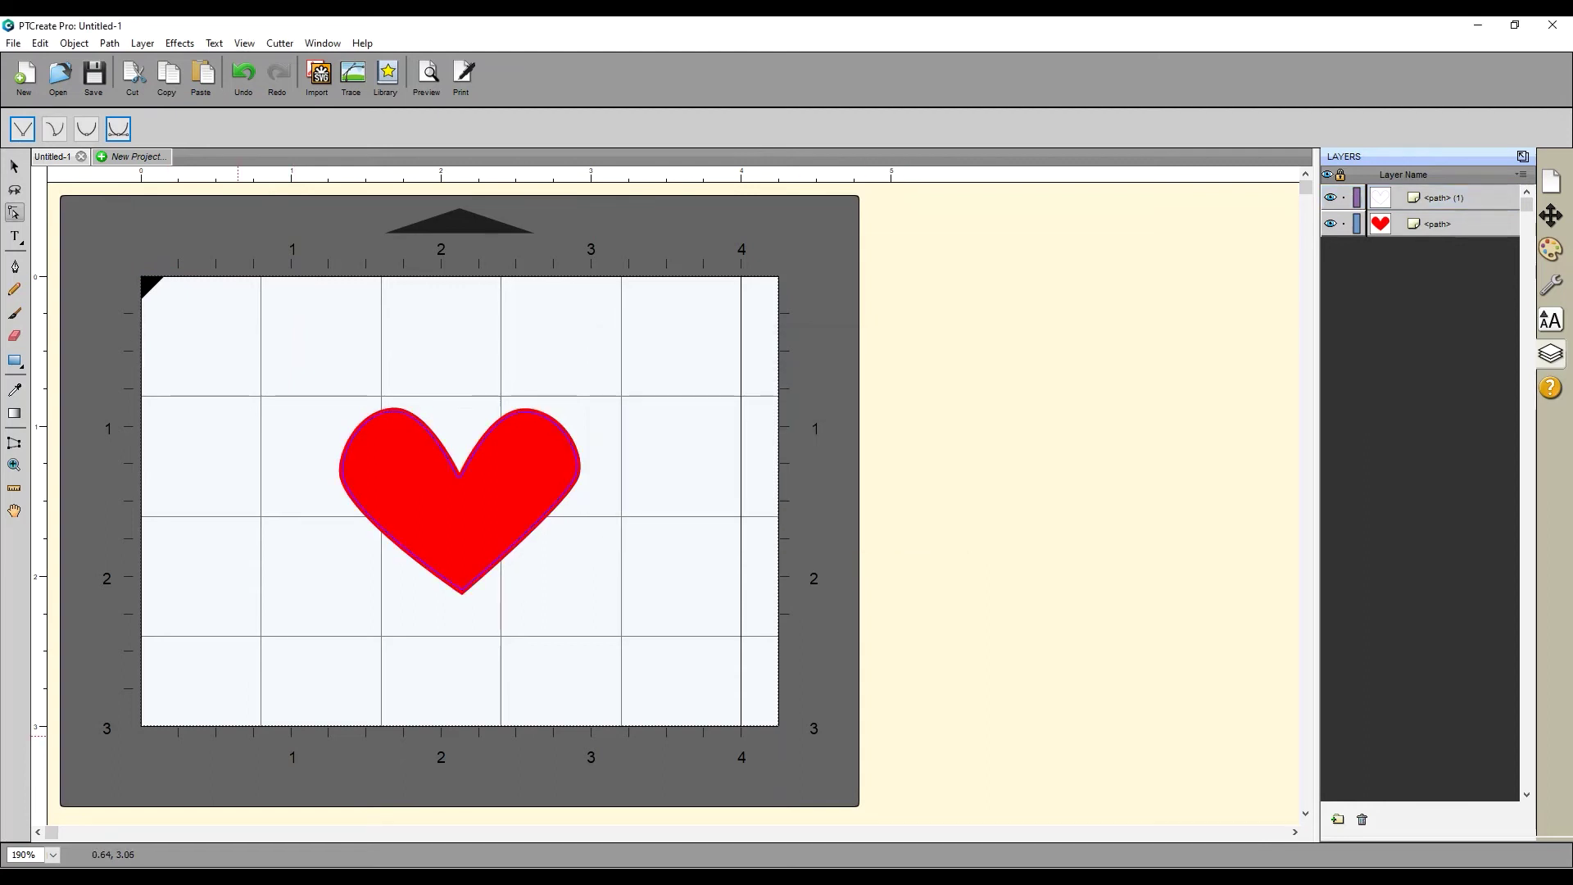
Delete the extra node on the right of the purple outline's top notch
{"action": "left_click", "coordinate": [53, 854]}
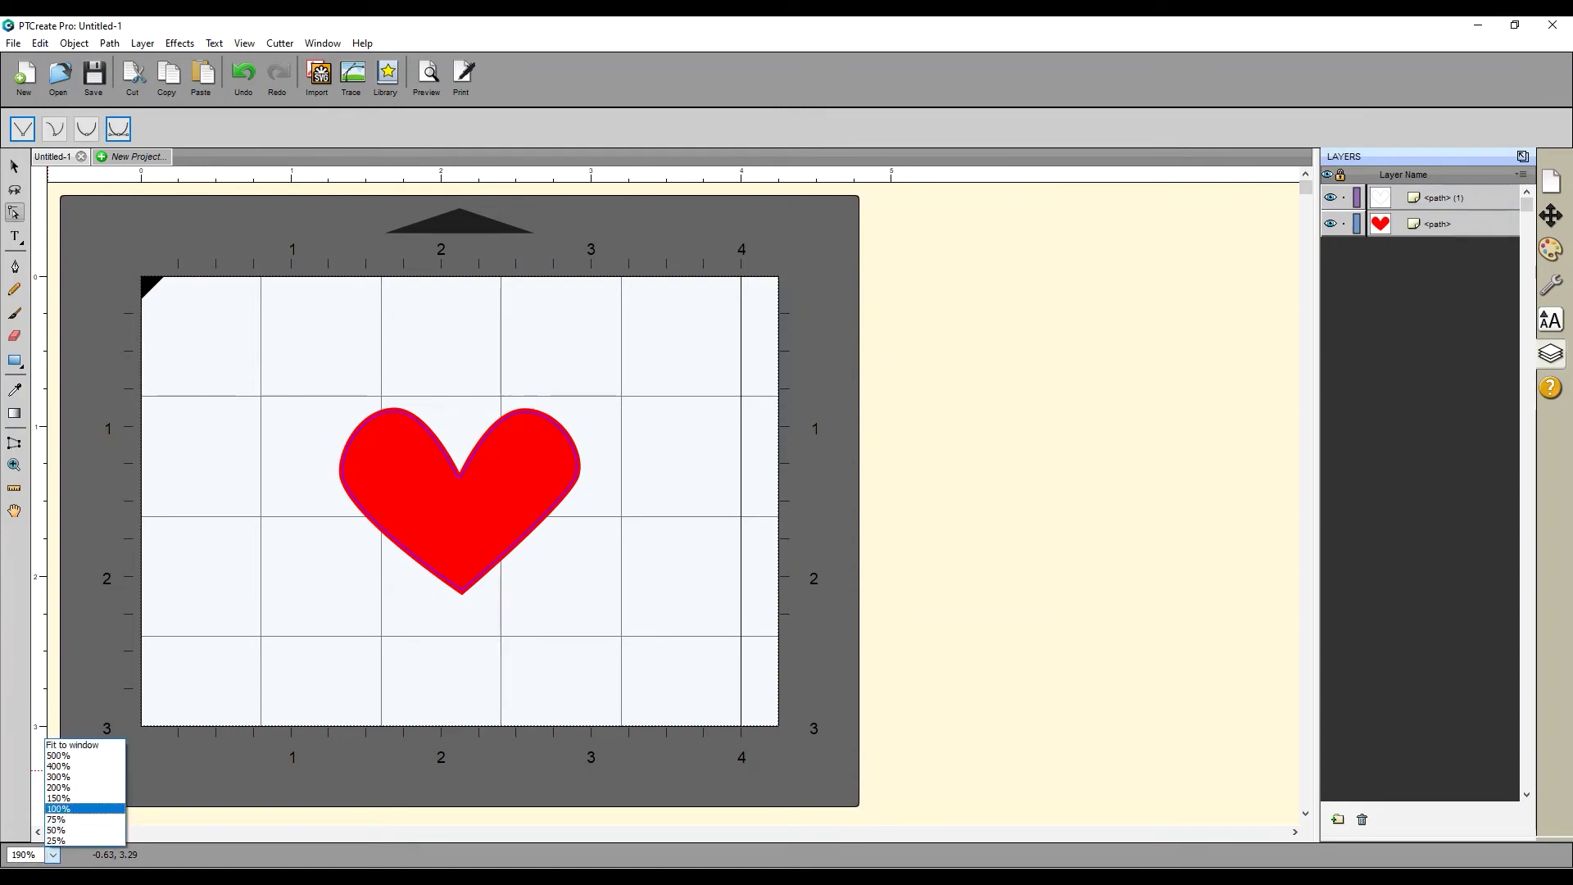
{"action": "left_click", "coordinate": [57, 782]}
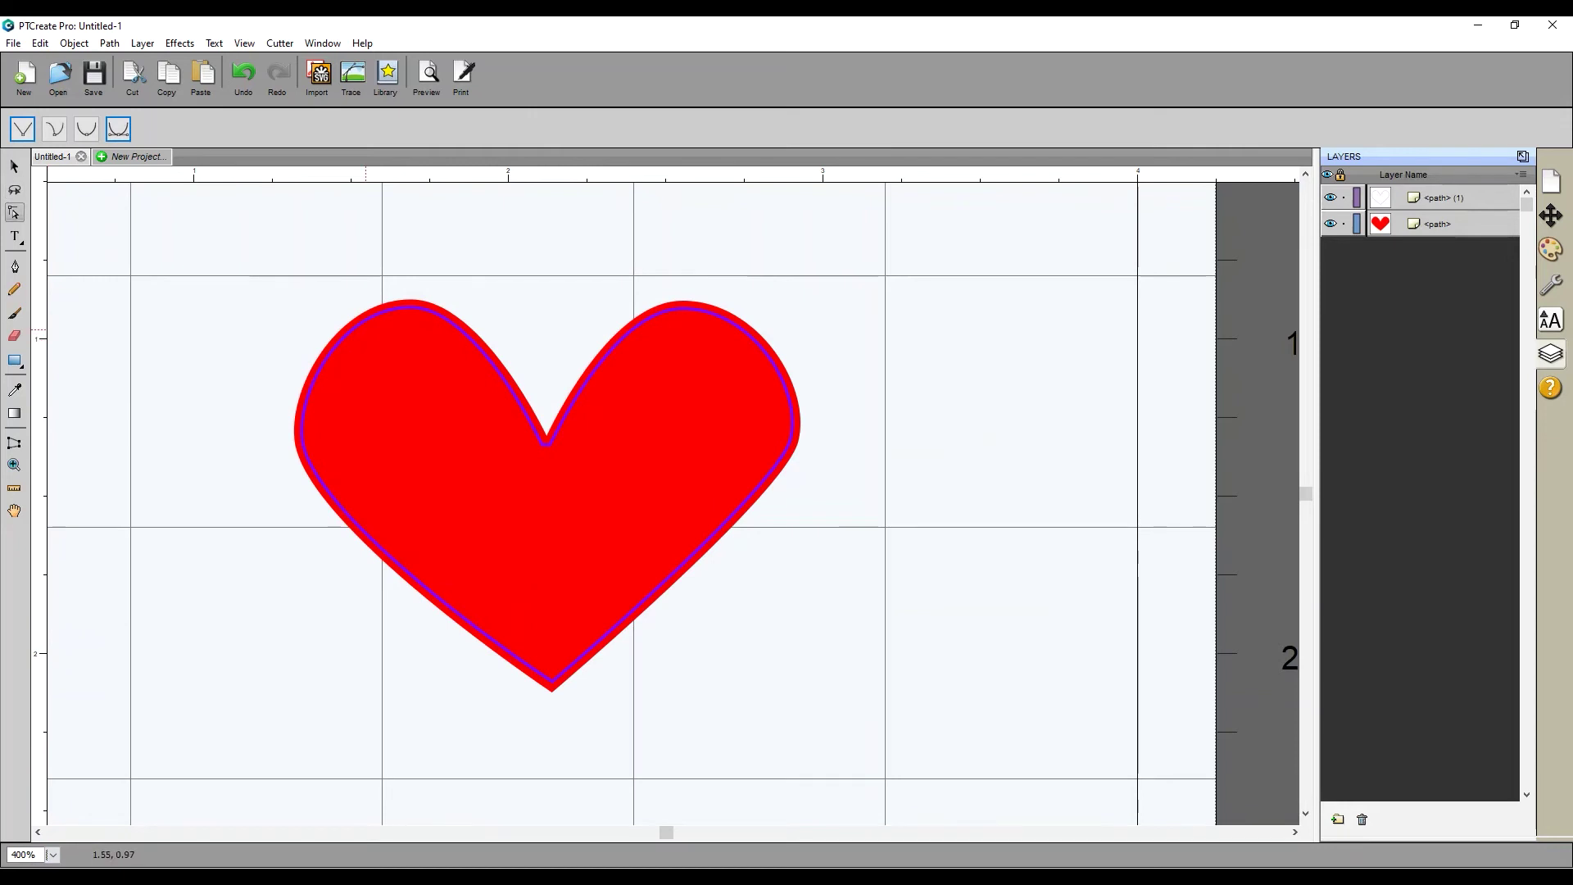
{"action": "left_click", "coordinate": [544, 446]}
{"action": "left_click", "coordinate": [550, 445]}
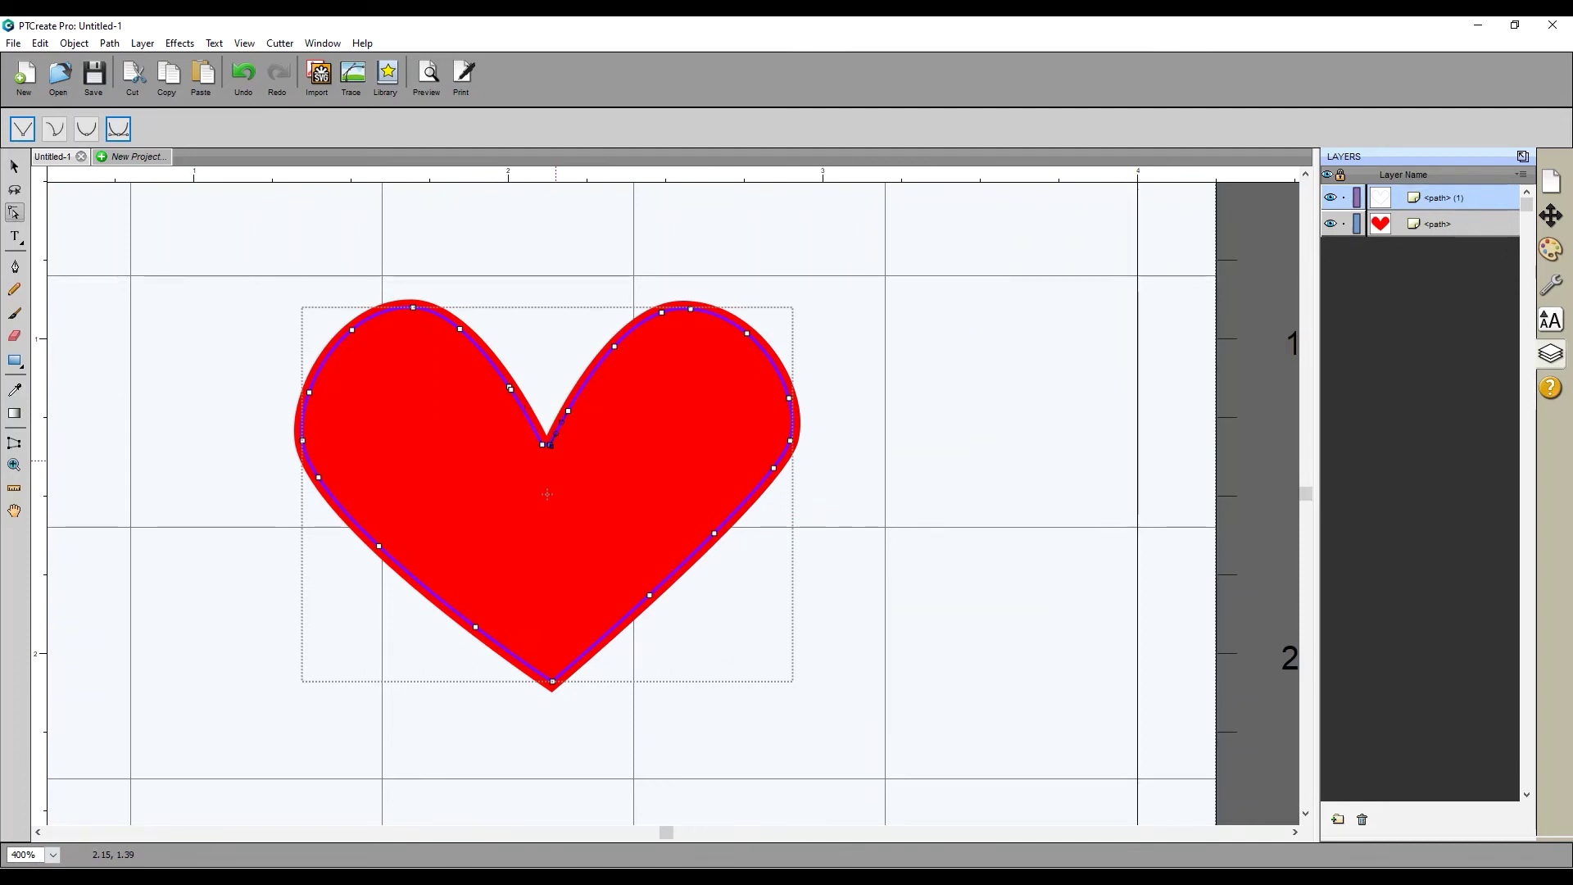
{"action": "key", "text": "Delete"}
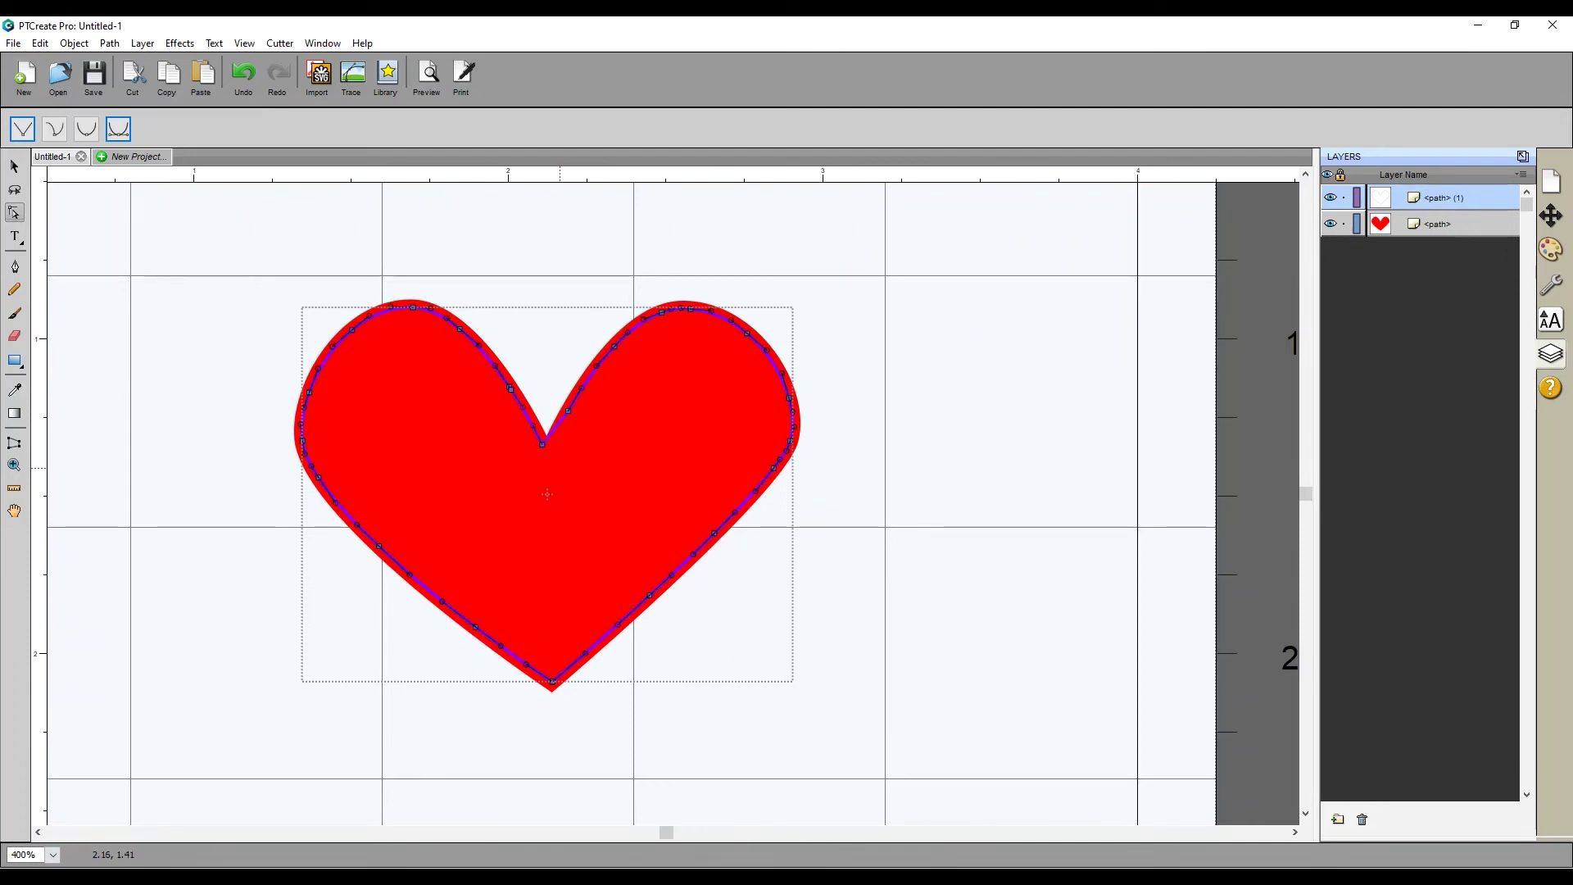
{"action": "left_click_drag", "start_coordinate": [540, 442], "coordinate": [543, 443]}
{"action": "left_click", "coordinate": [40, 43]}
{"action": "left_click", "coordinate": [78, 53]}
{"action": "left_click", "coordinate": [518, 475]}
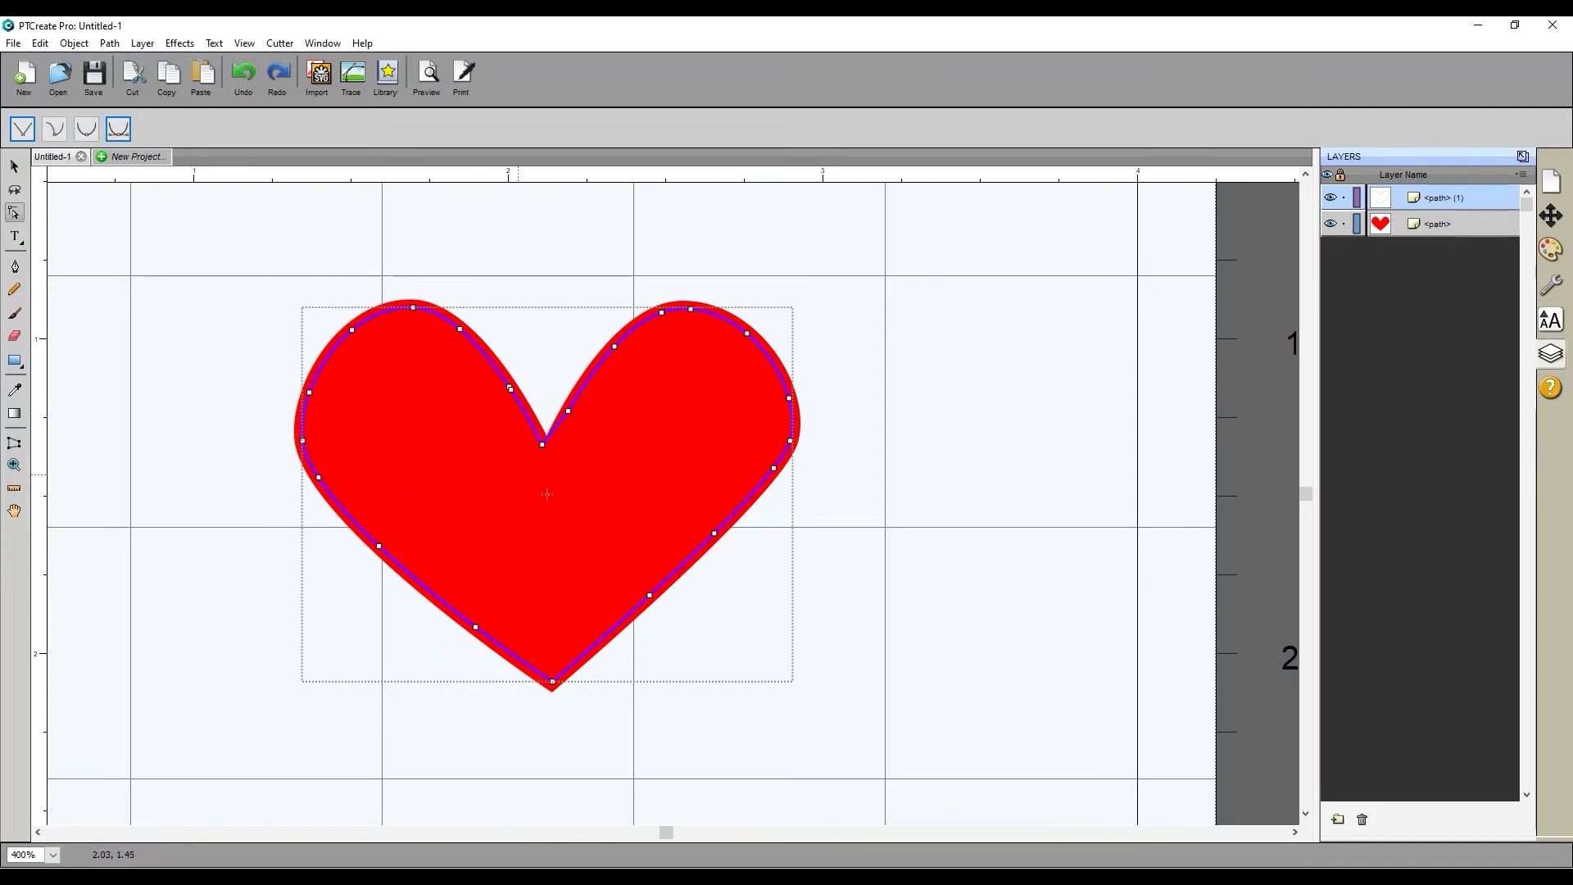
Move the purple outline's notch node toward the middle and shift its left and right side nodes slightly inward to even the gap
{"action": "left_click", "coordinate": [542, 445]}
{"action": "left_click_drag", "start_coordinate": [542, 445], "coordinate": [545, 443]}
{"action": "left_click", "coordinate": [319, 478]}
{"action": "left_click_drag", "start_coordinate": [318, 476], "coordinate": [305, 440]}
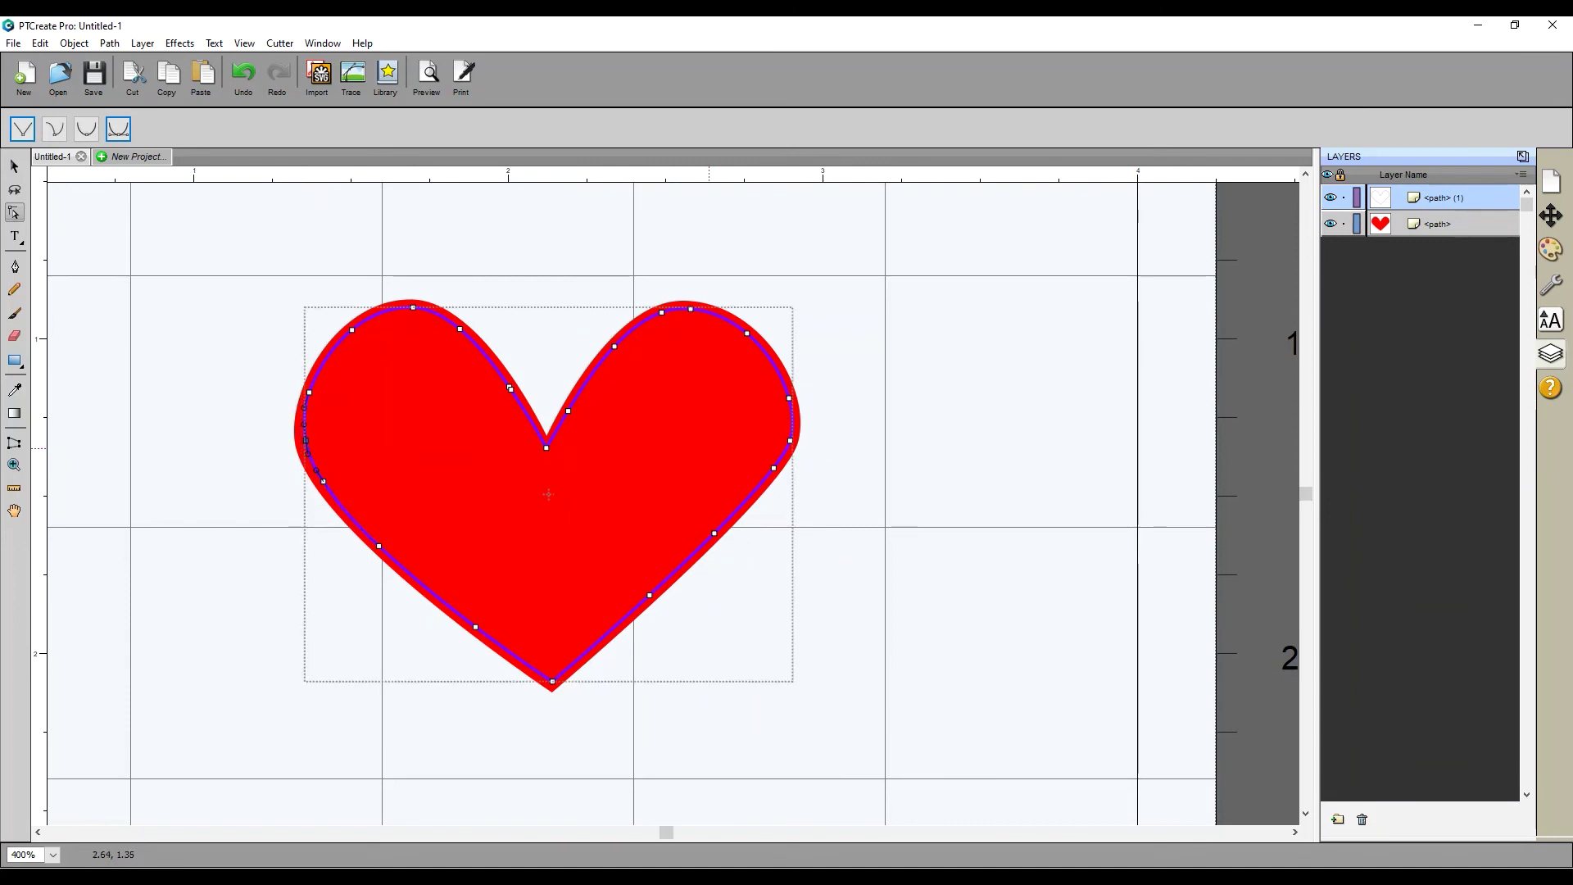
{"action": "left_click", "coordinate": [775, 468]}
{"action": "left_click_drag", "start_coordinate": [775, 468], "coordinate": [787, 417]}
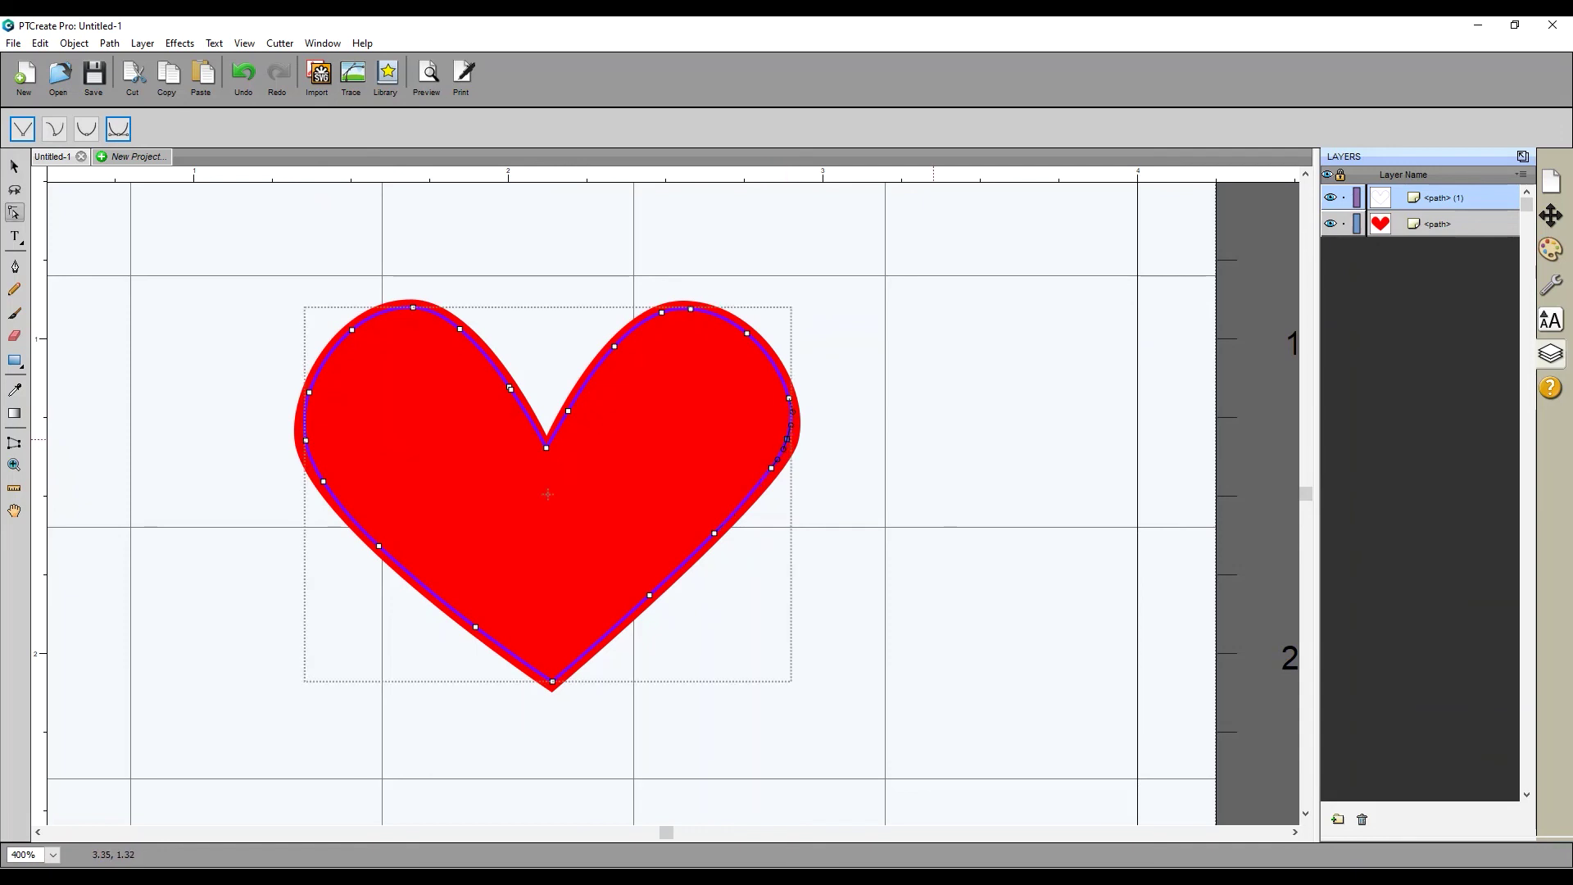
{"action": "left_click", "coordinate": [939, 482]}
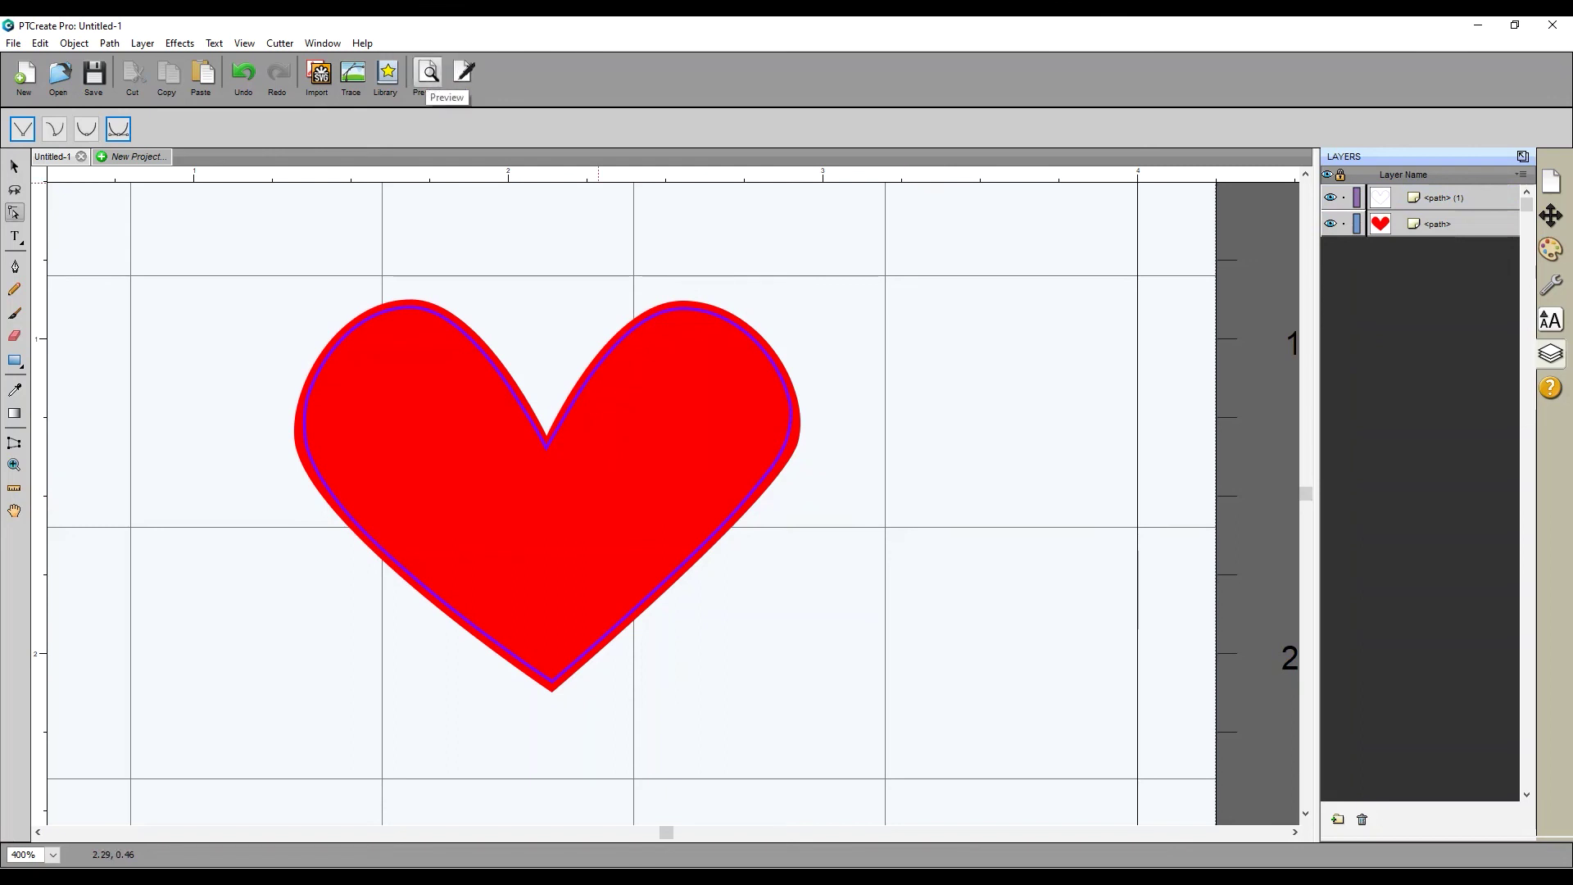
Preview the cut lines and printable outlines of the hearts, and close the preview
{"action": "left_click", "coordinate": [427, 74]}
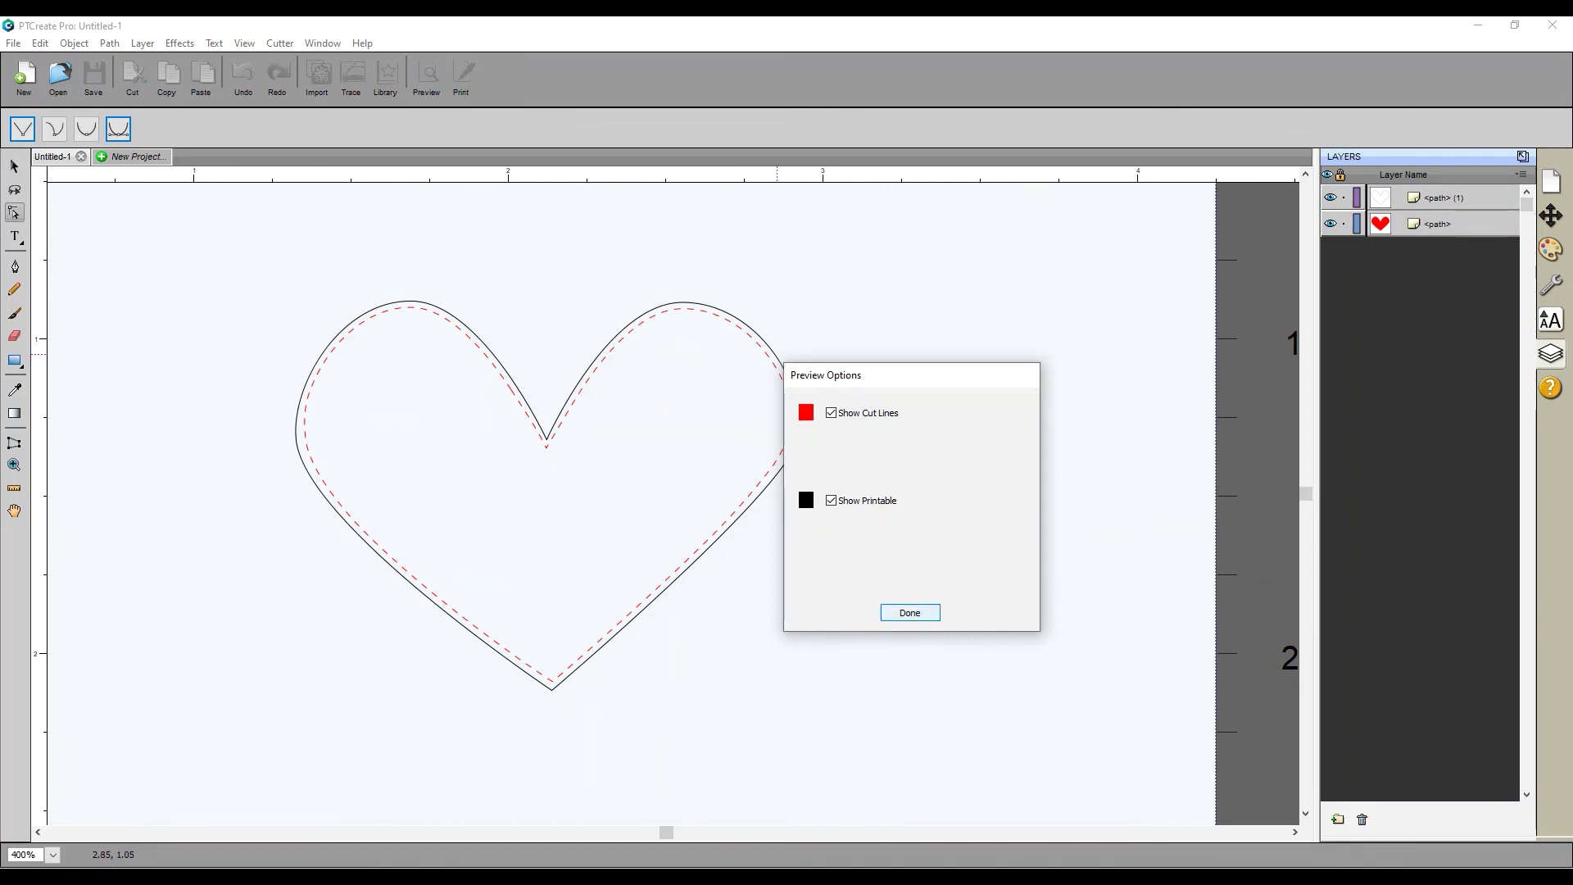
{"action": "left_click", "coordinate": [910, 613]}
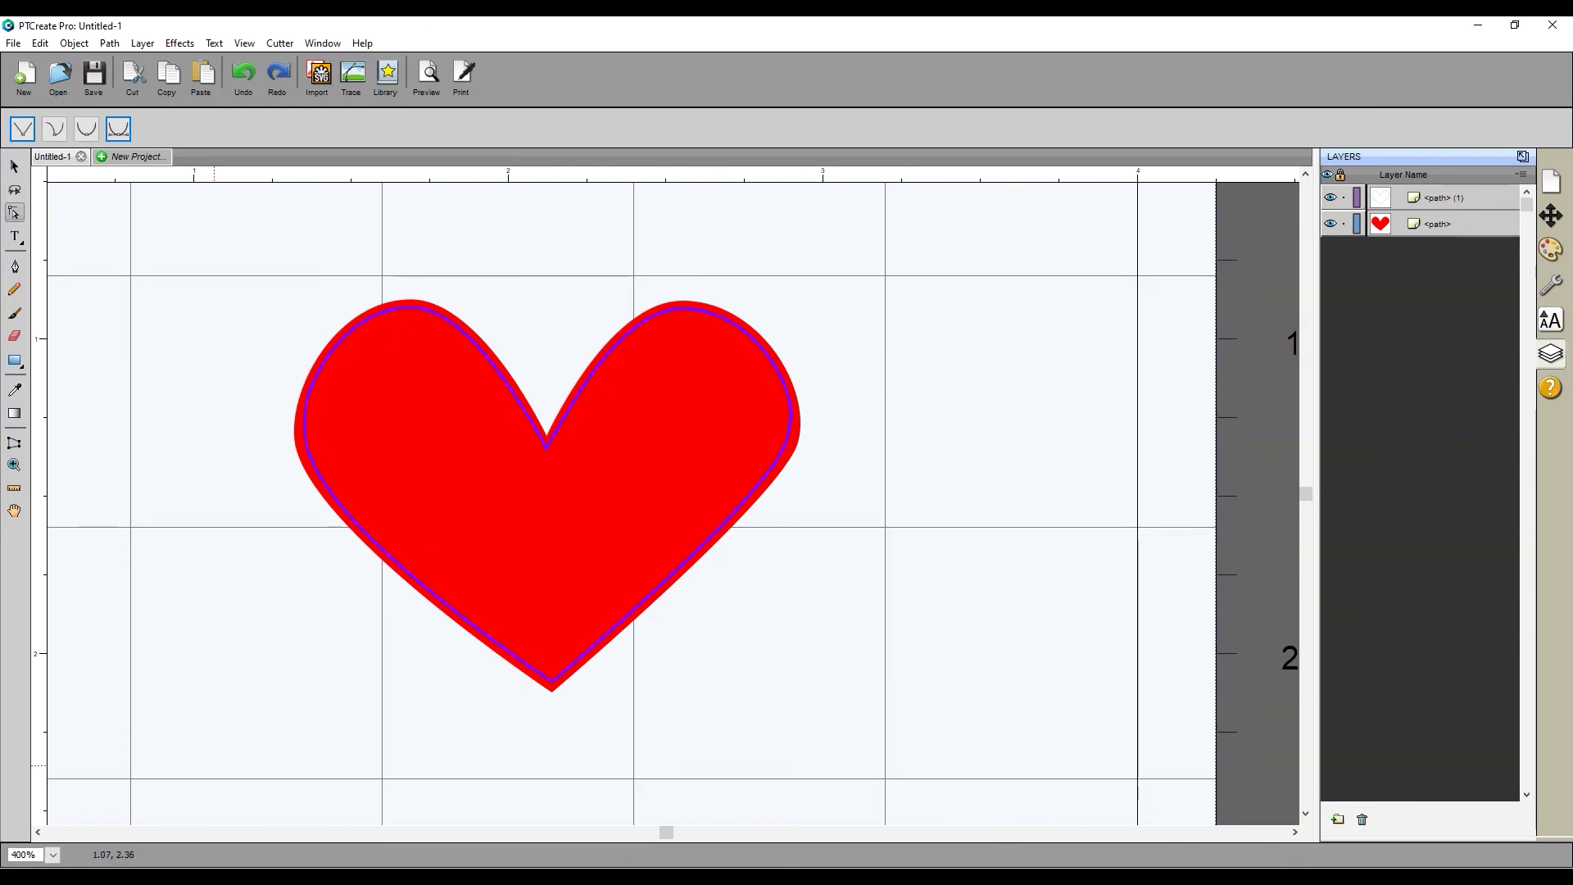